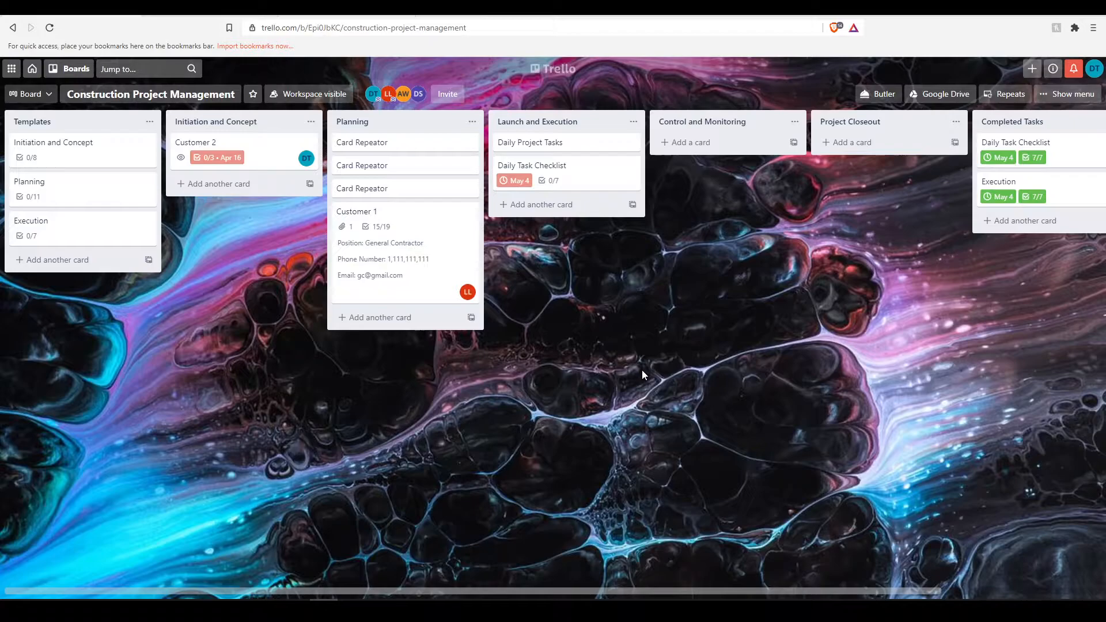
Add a card titled "Control and Monitoring" to the Templates list
click(43, 260)
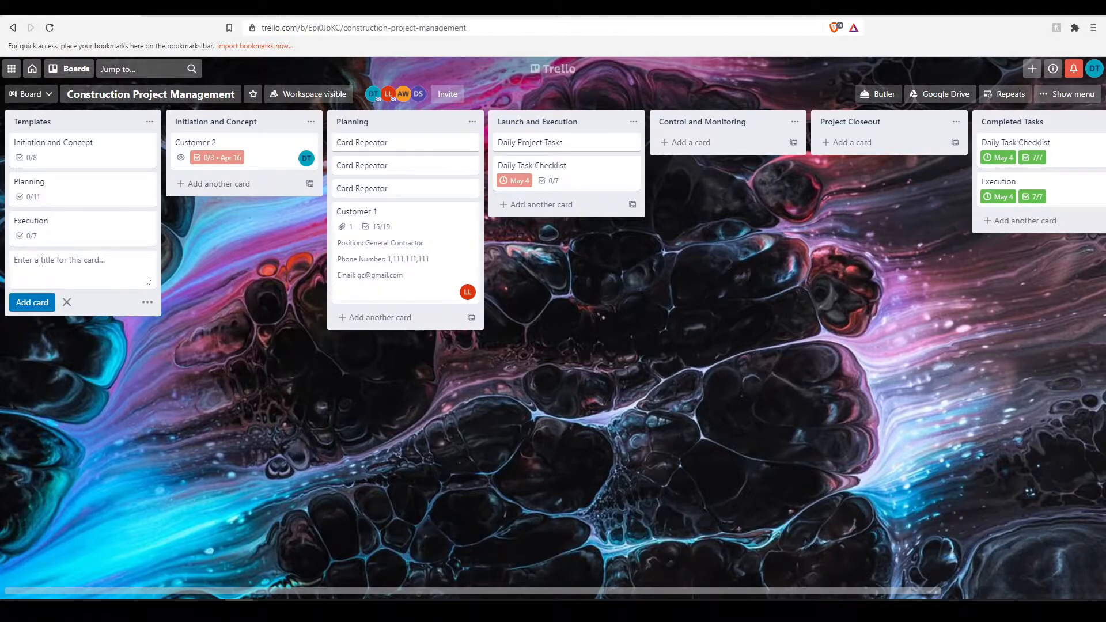
text(Control and Monitoring)
key(Return)
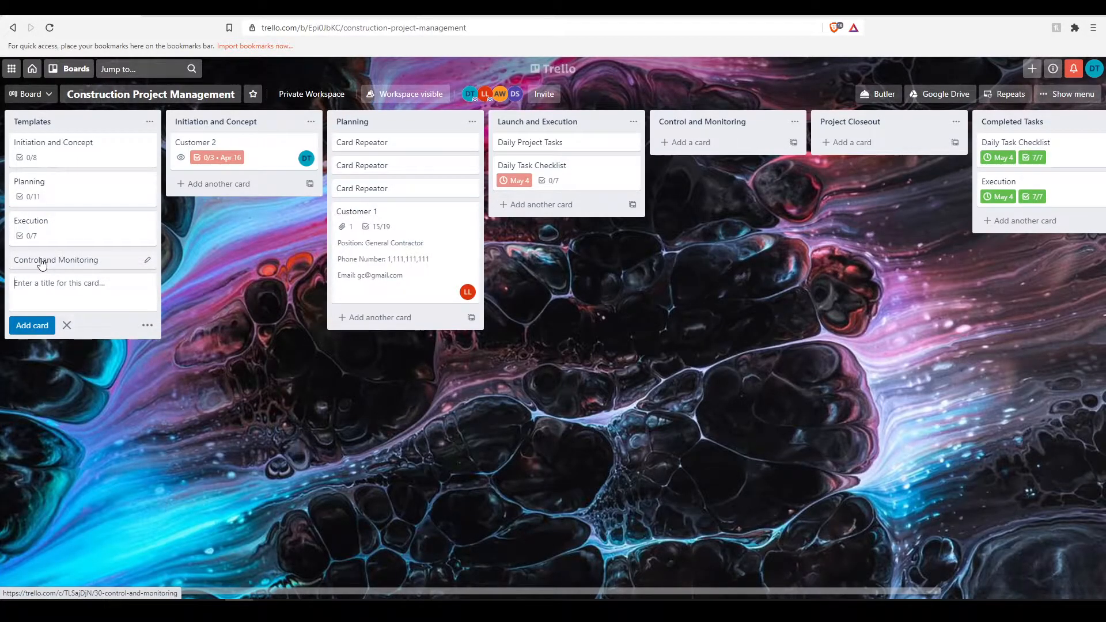
Add a checklist titled "Control and Monitoring" to the new Control and Monitoring template card
click(40, 260)
click(706, 244)
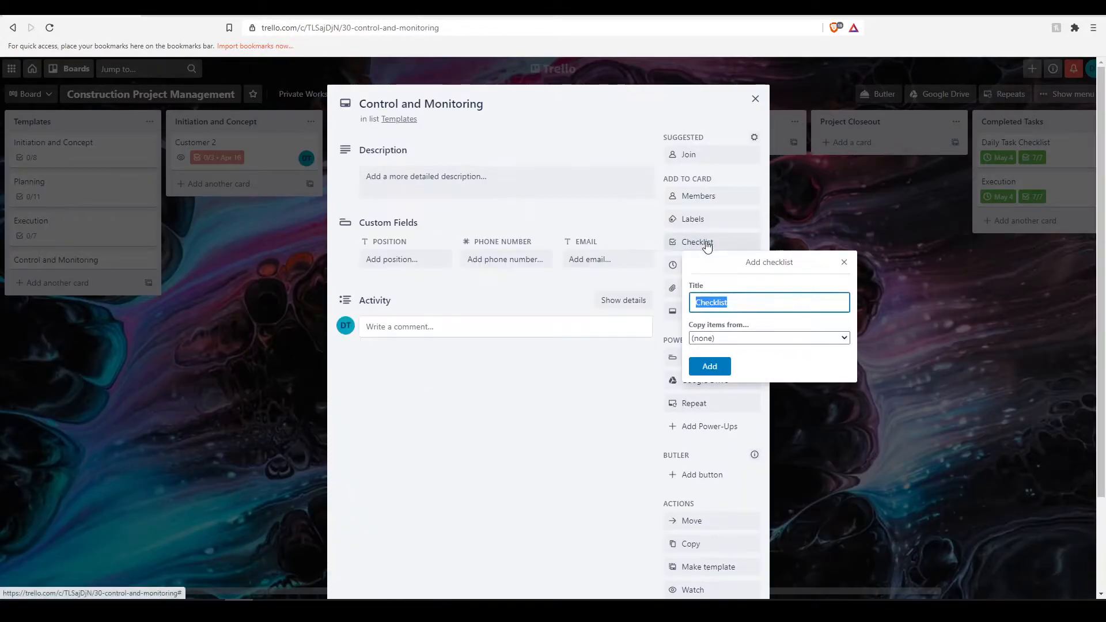
text(cO)
key(BackSpace)
key(BackSpace)
text(Control and Monitoring)
key(Return)
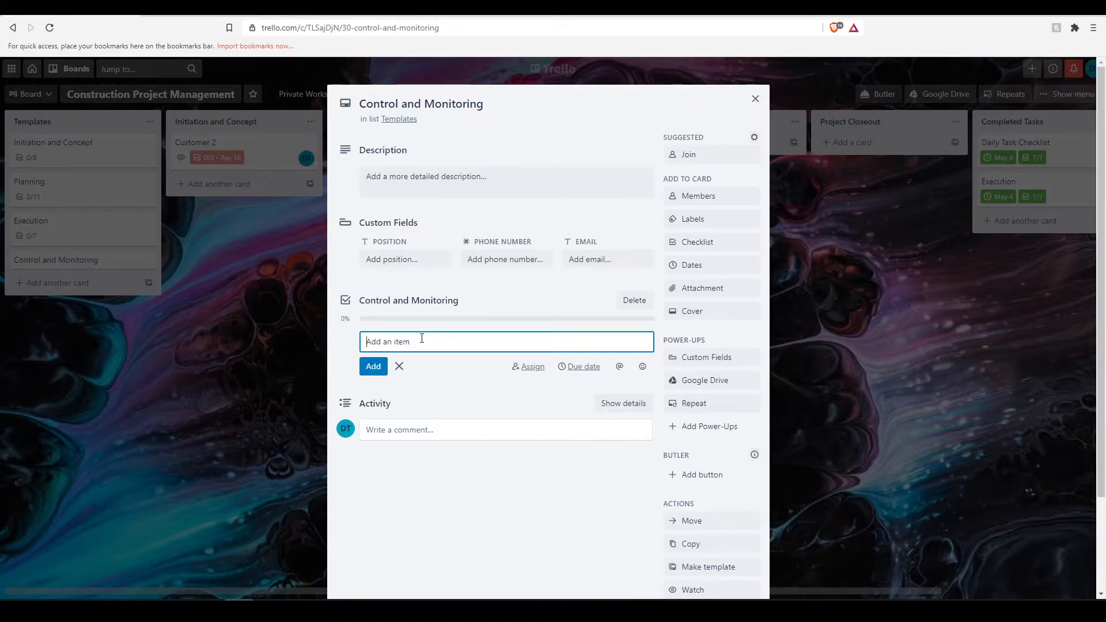
Fill the Control and Monitoring checklist with items Task 1, Task 2, Task 3, Task 4 and Task 5, and close the card
text(Task 1)
key(Return)
text(Task 2)
key(Return)
text(Task 3)
key(Return)
text(Task 4)
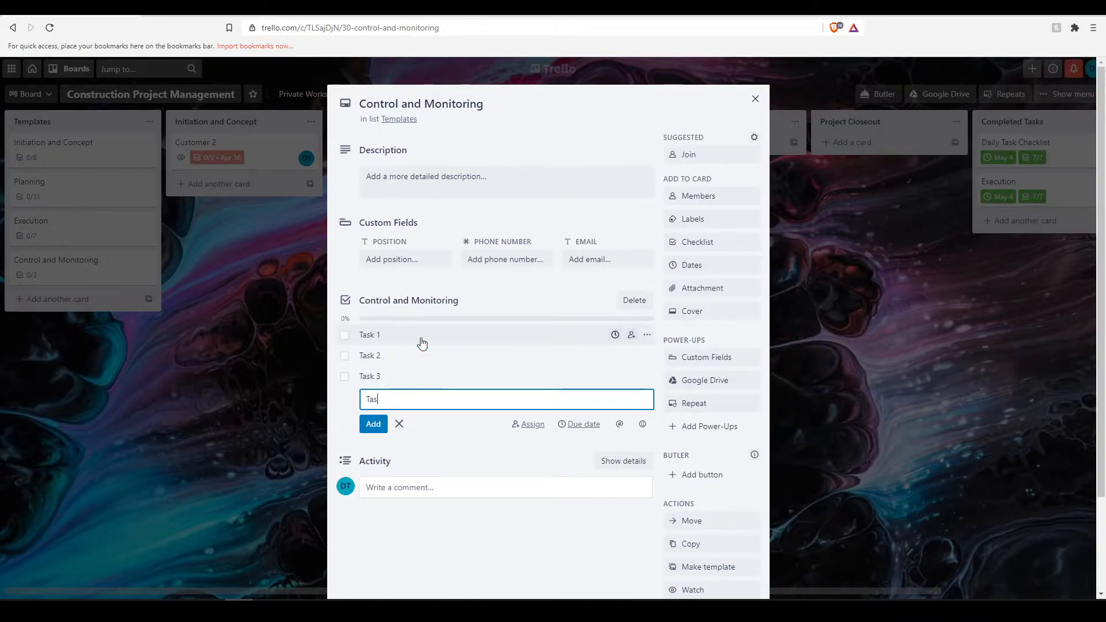
key(Return)
text(Task 5)
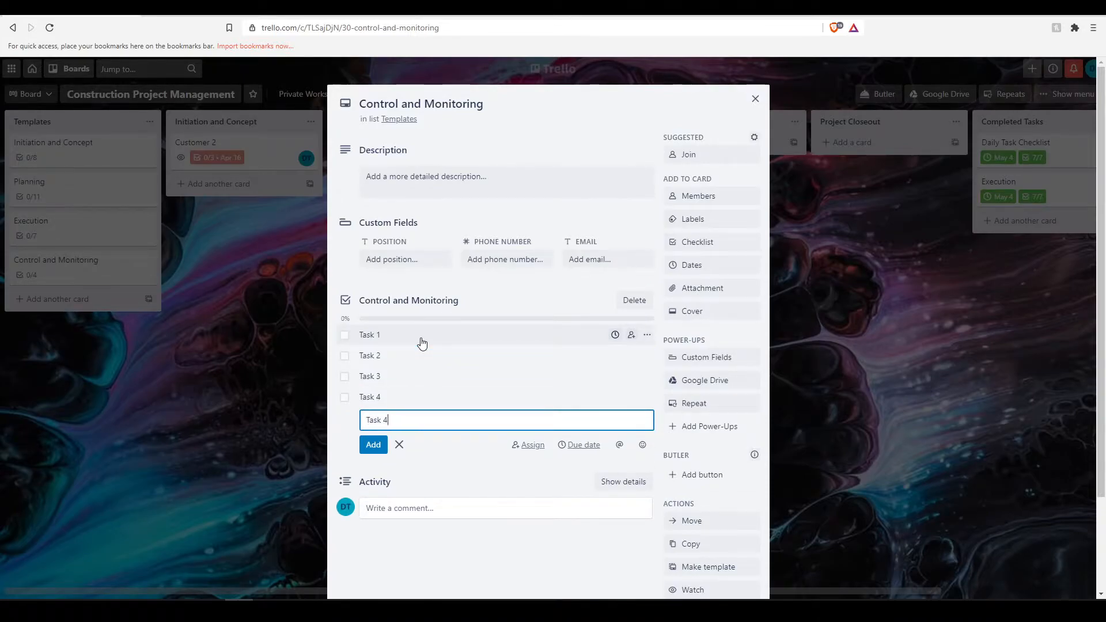
key(Return)
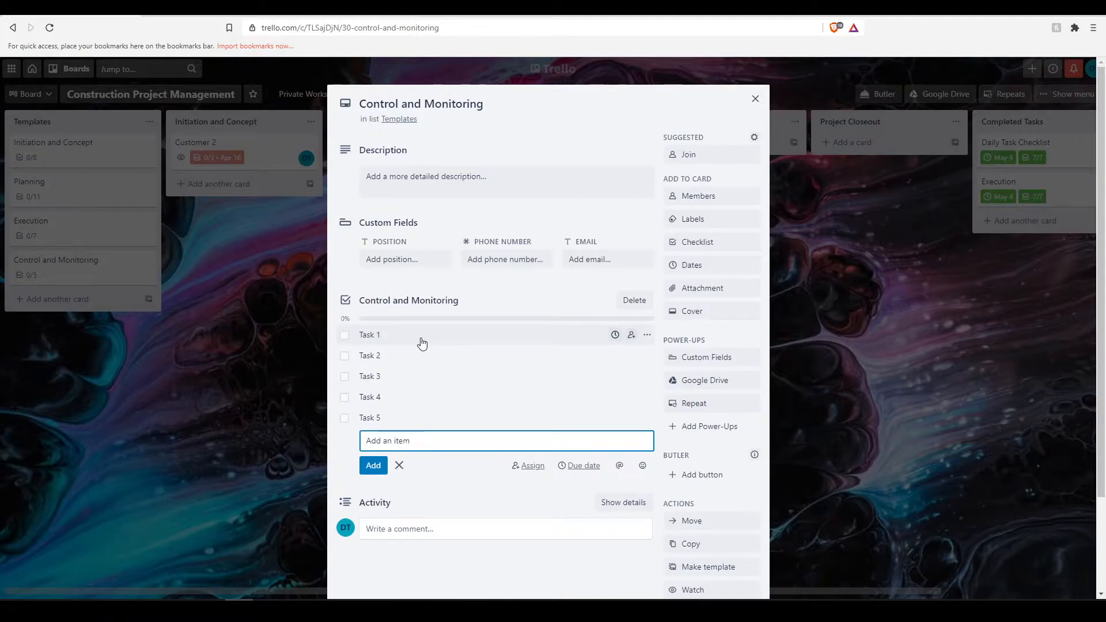
click(472, 462)
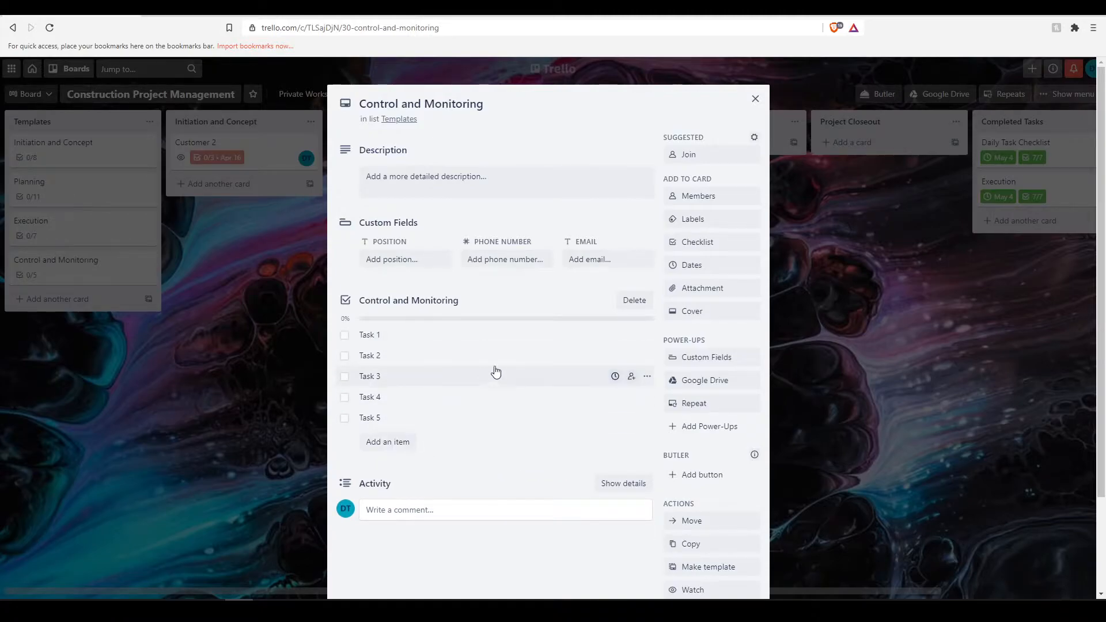
click(755, 100)
Start a new Butler rule triggered when a card is moved out of list "Control and Monitoring" by anyone
click(877, 94)
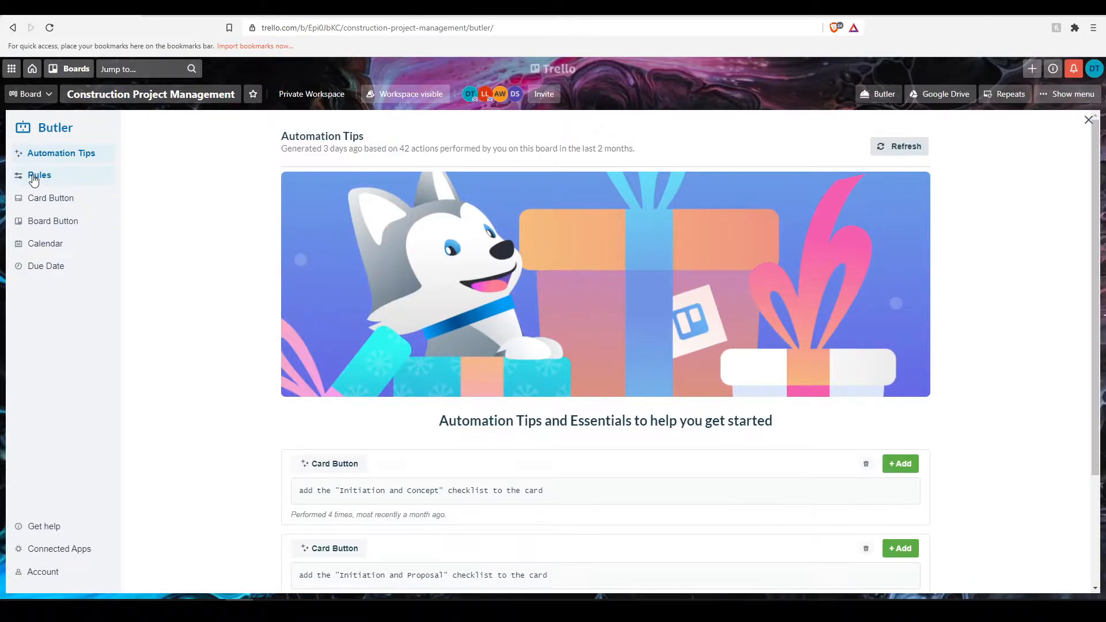
click(33, 176)
click(900, 138)
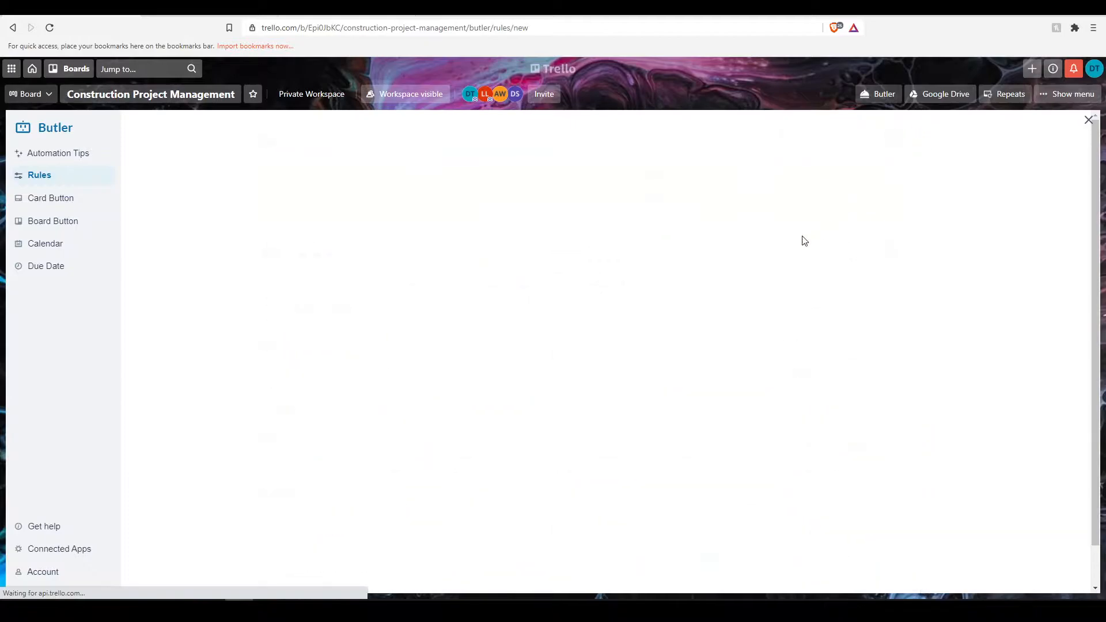
click(624, 248)
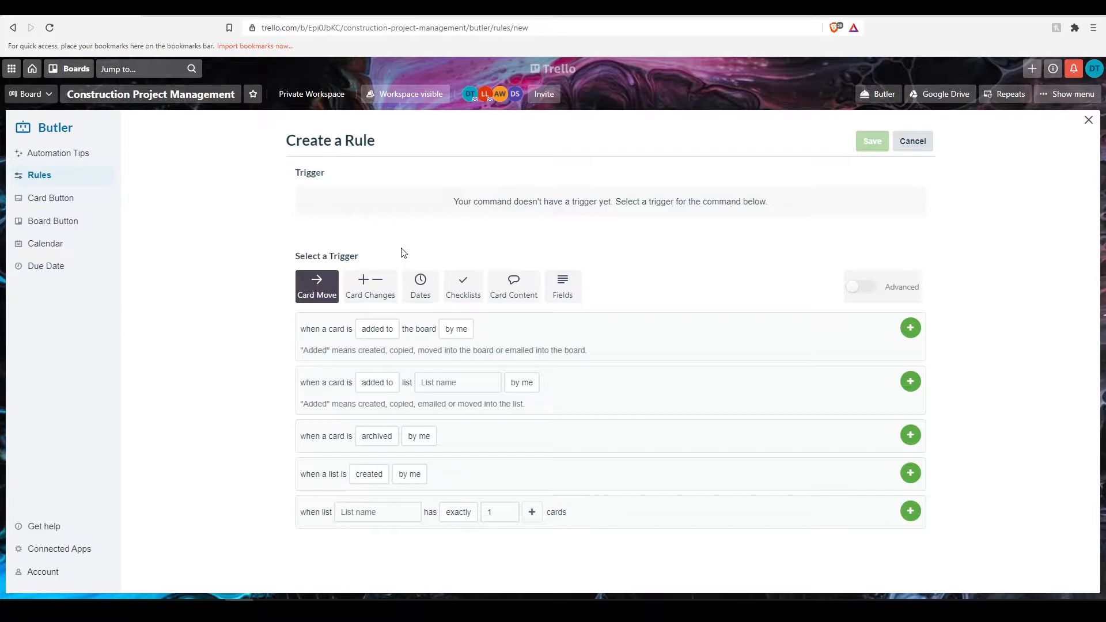
click(375, 382)
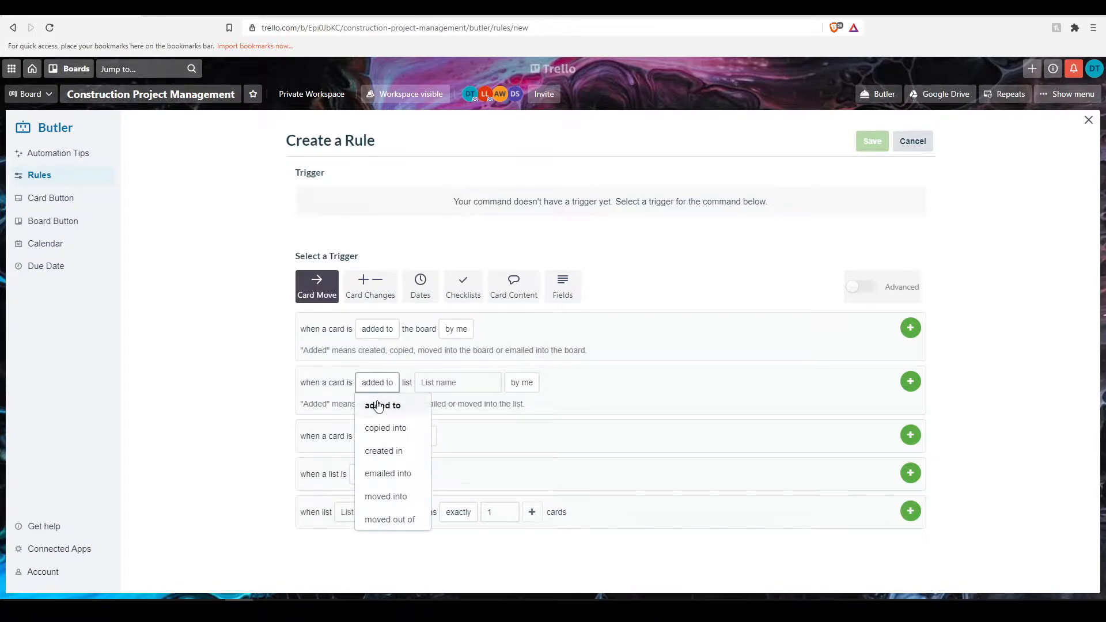
click(389, 519)
click(459, 384)
text(Control)
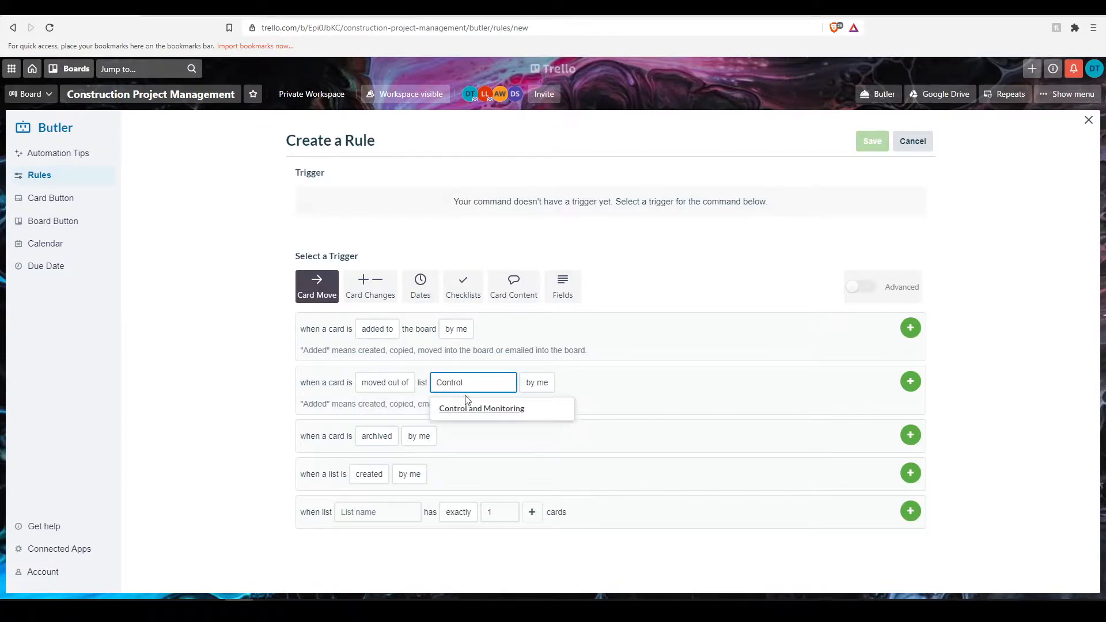
click(489, 409)
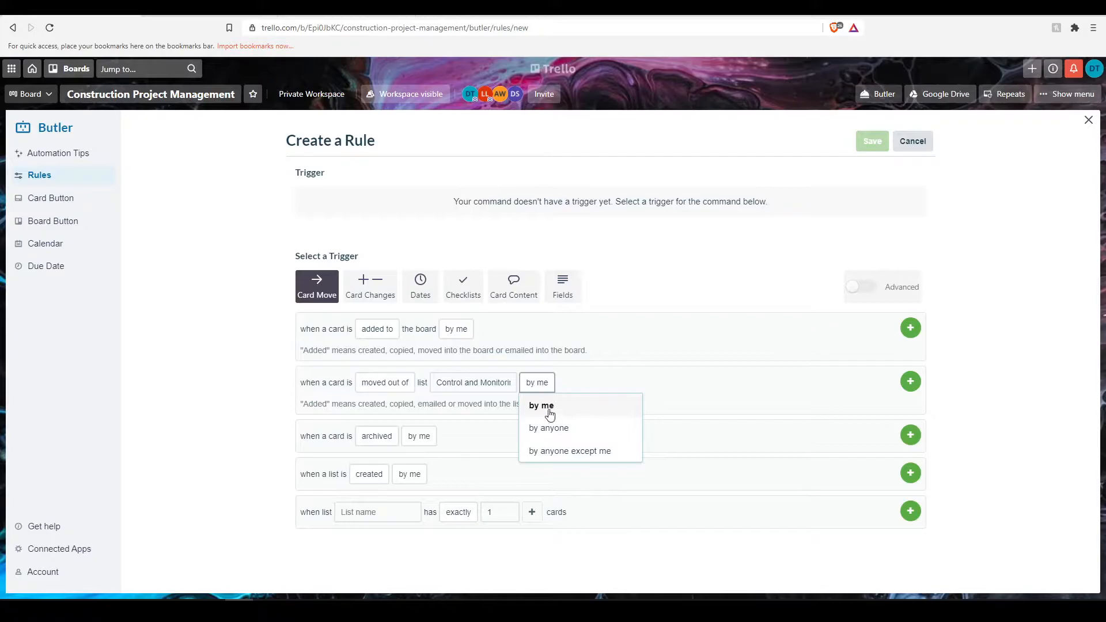
click(552, 425)
click(909, 381)
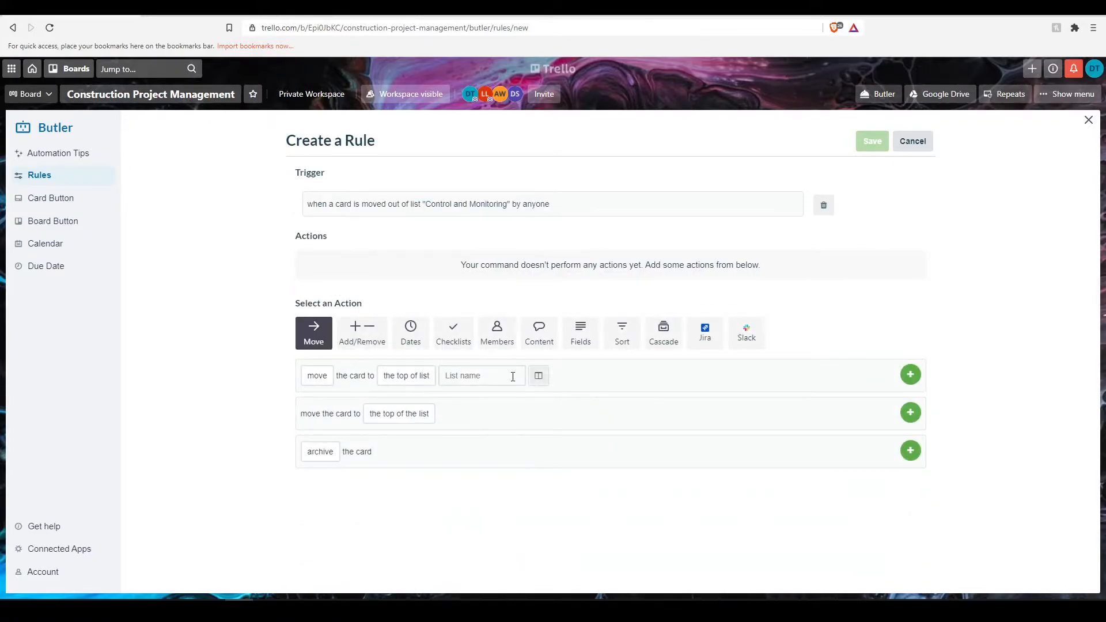
Add a rule action creating a new card titled "Control and Monitoring Repeator" in list "Control and Monitoring"
click(357, 341)
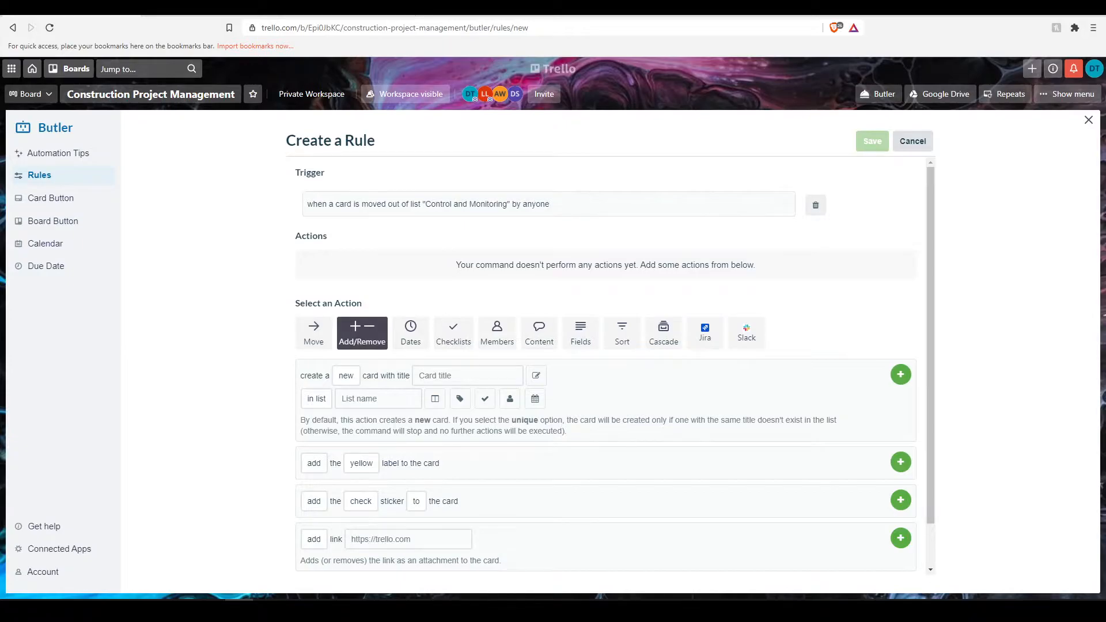
click(346, 375)
click(434, 375)
click(435, 375)
text(C)
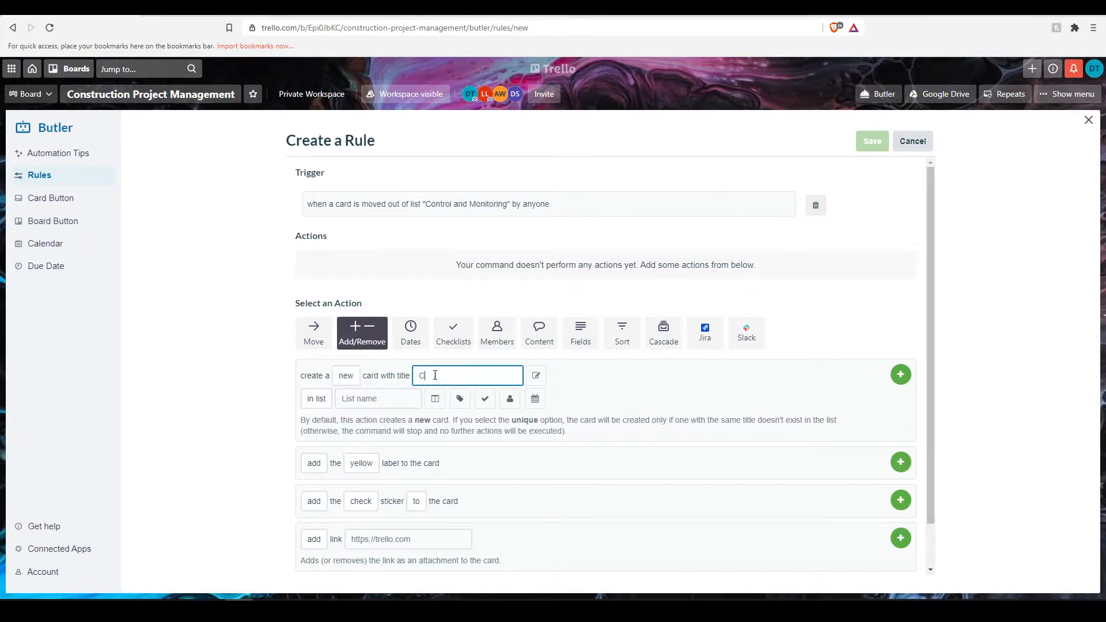
text(ontrol and Monitoring Repeator)
click(379, 400)
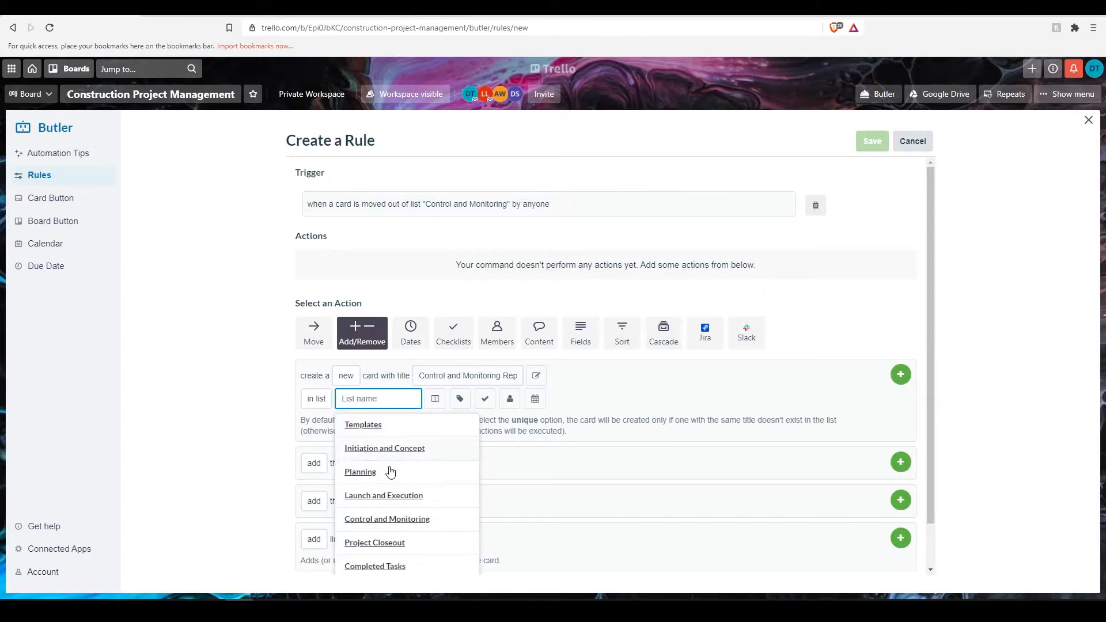
click(390, 525)
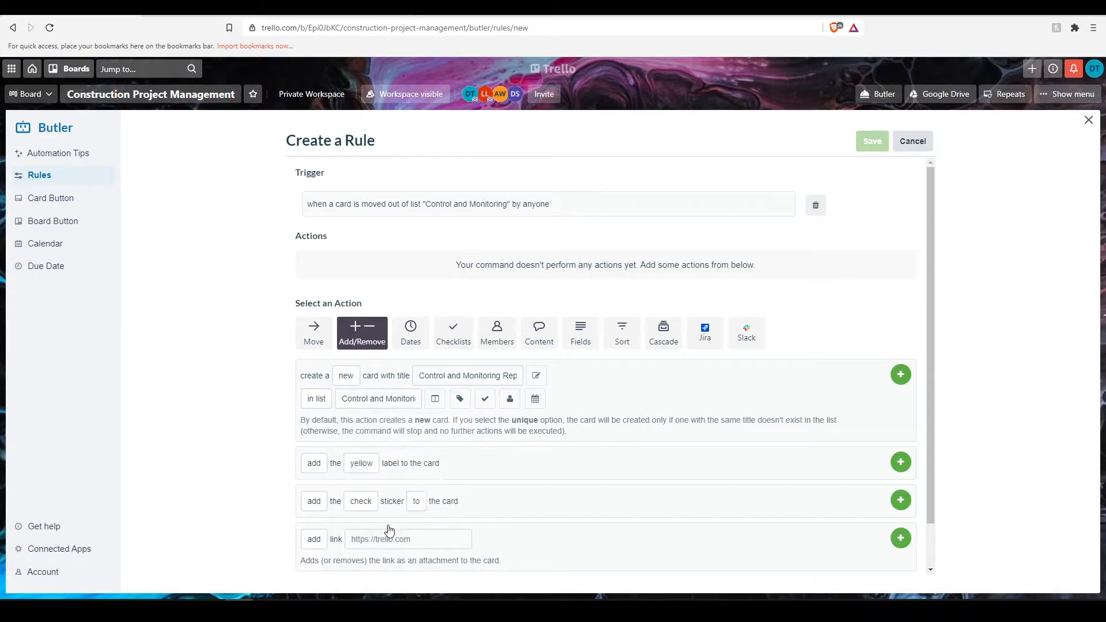
click(900, 374)
Add a rule action that adds the "Control and Monitoring" checklist to the card
click(453, 408)
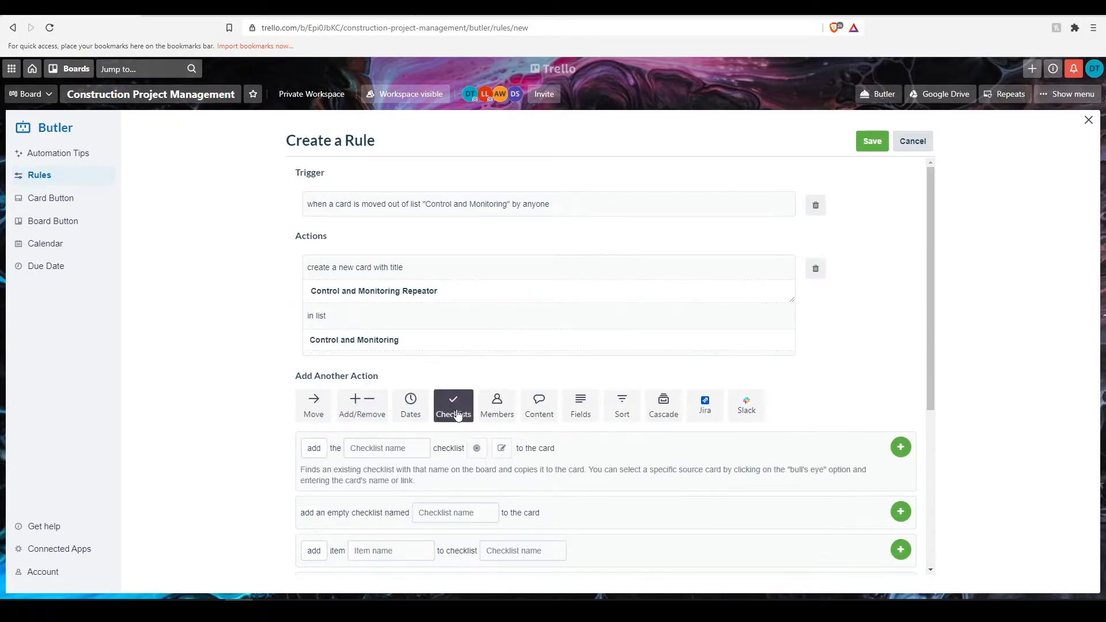
scroll(456, 413, down, 2)
click(394, 334)
text(Control and Mo)
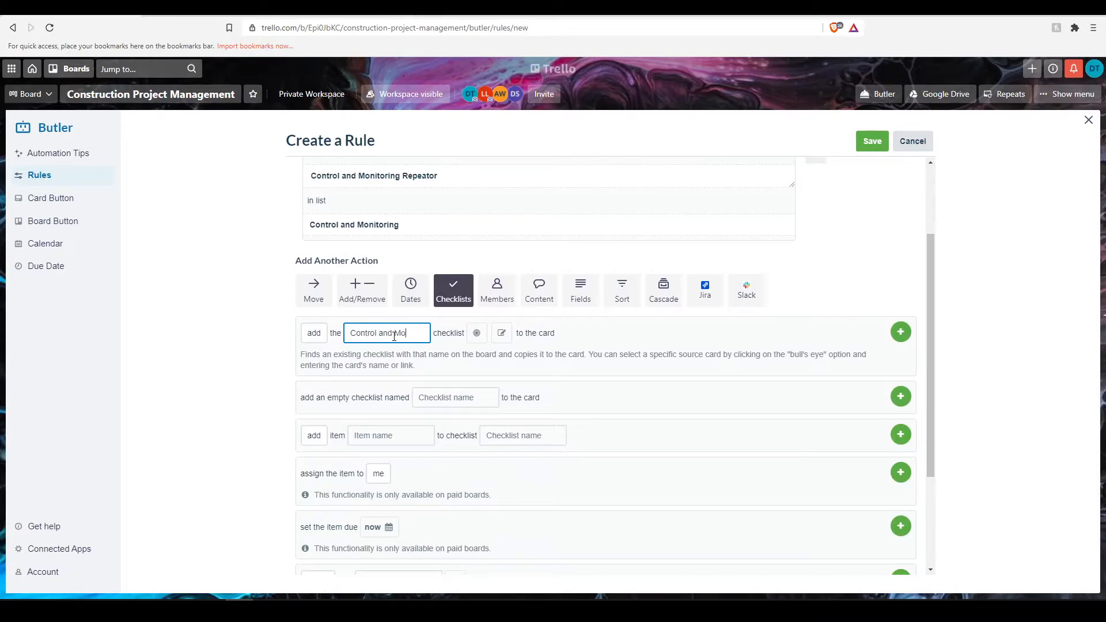
text(nitoring)
click(900, 332)
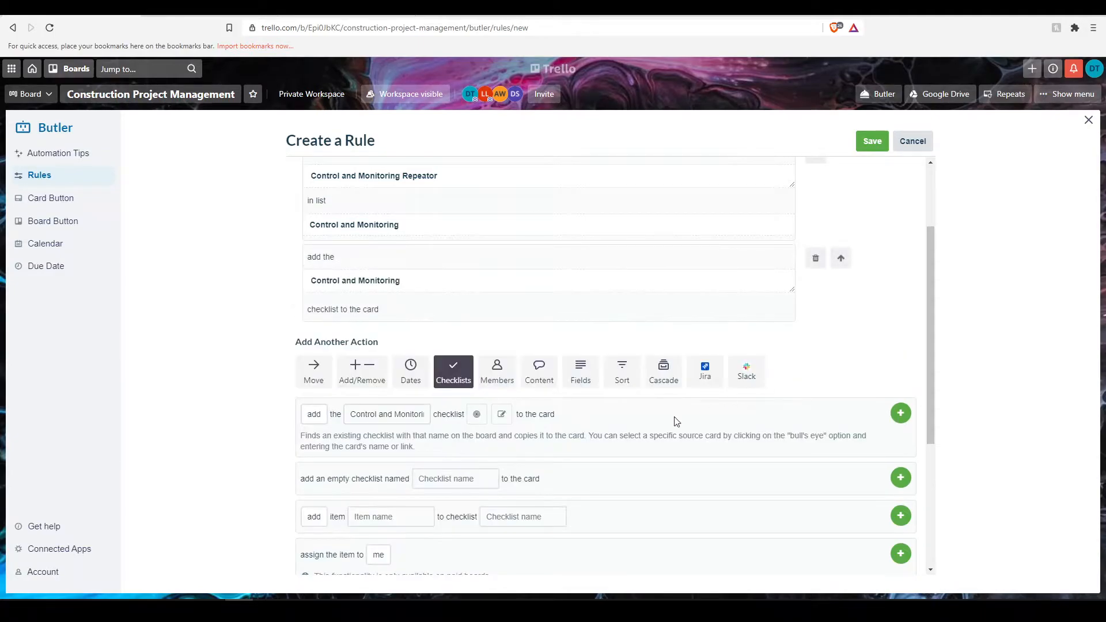
Add a rule action that sets the due date in 24 hours, and save the rule
click(398, 383)
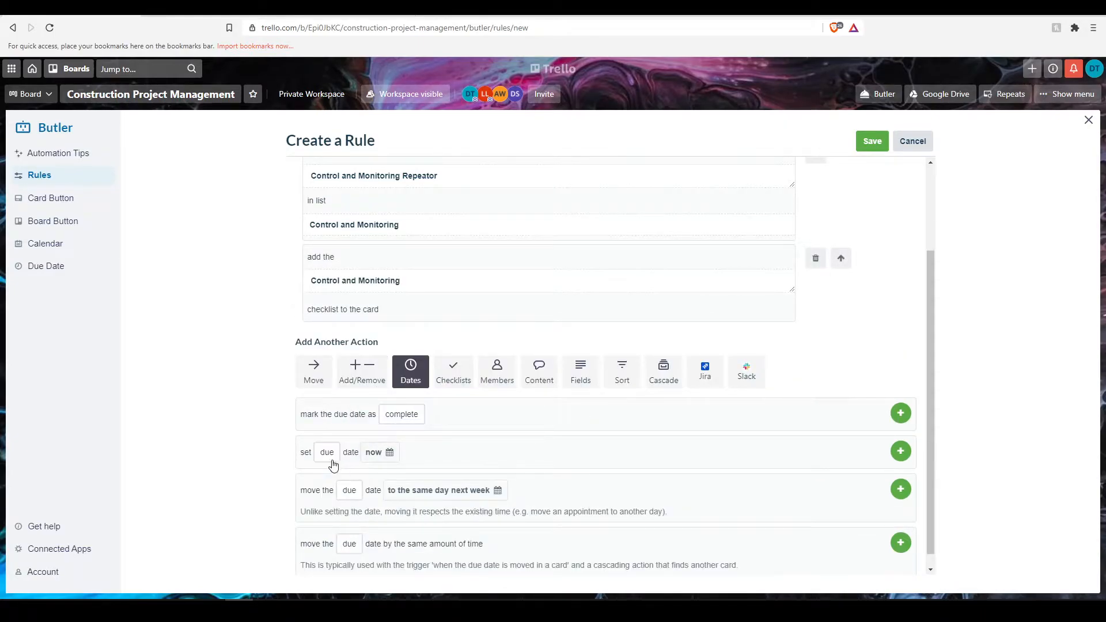
click(378, 452)
drag(394, 250, 364, 250)
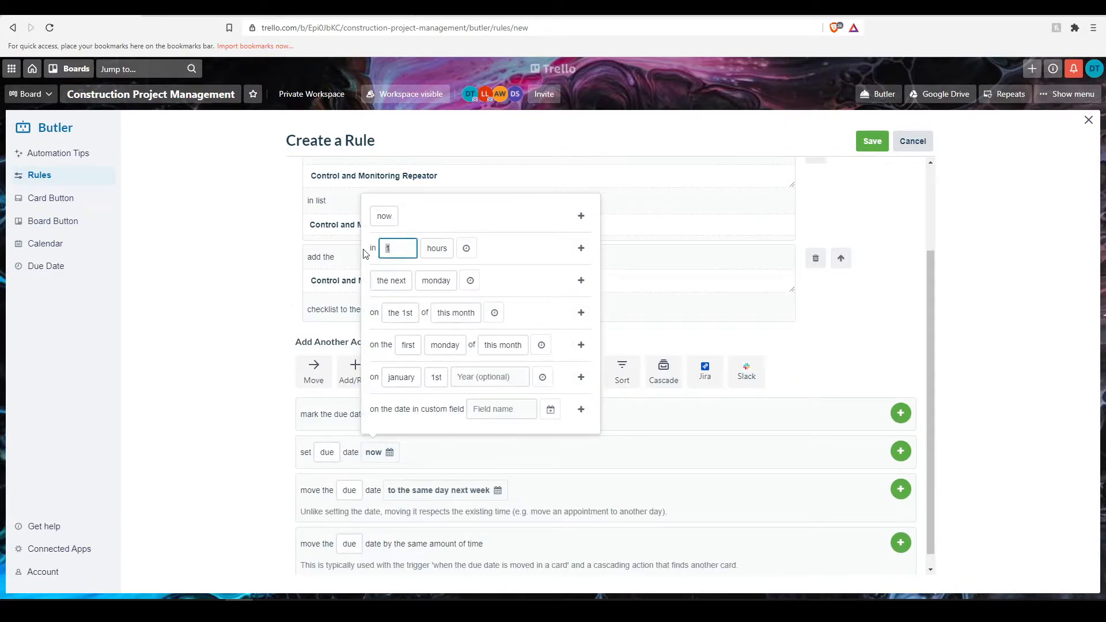
text(24)
click(579, 248)
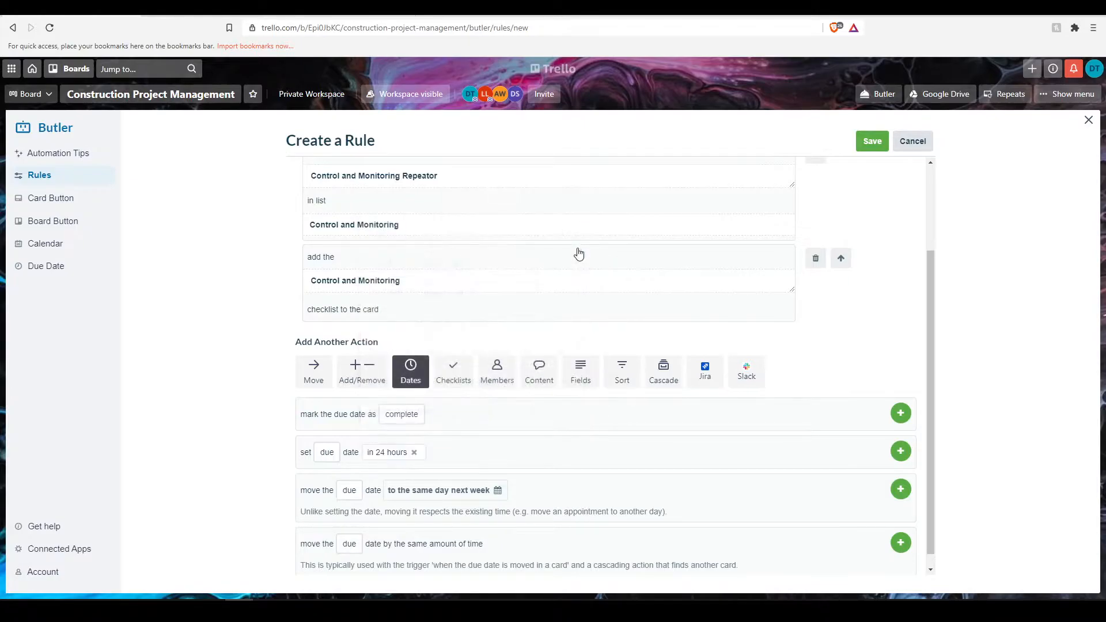
click(901, 452)
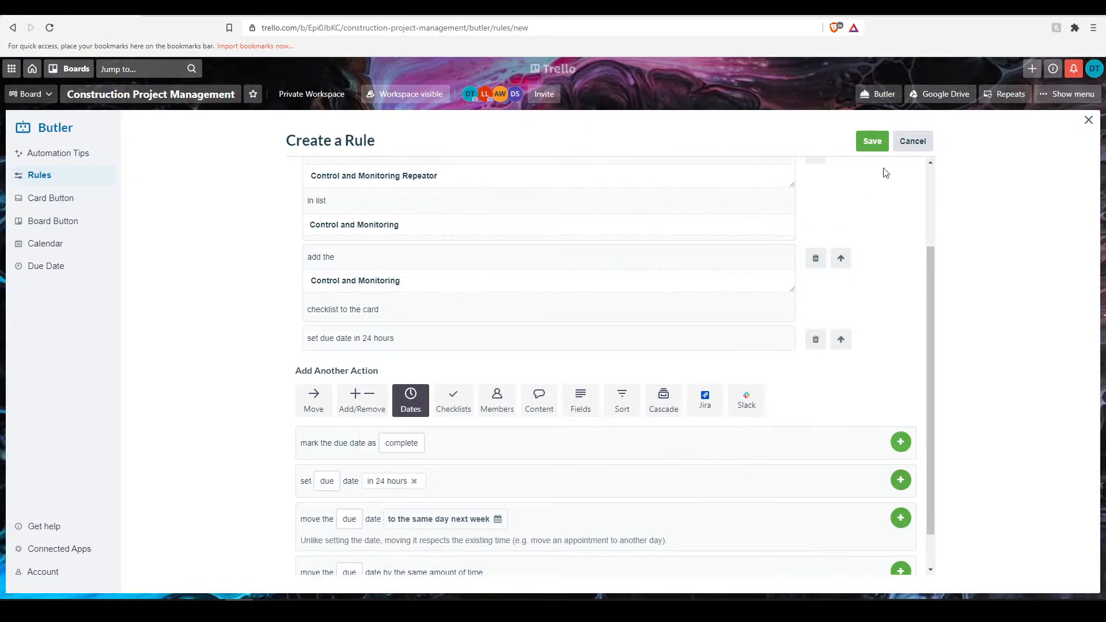
click(872, 142)
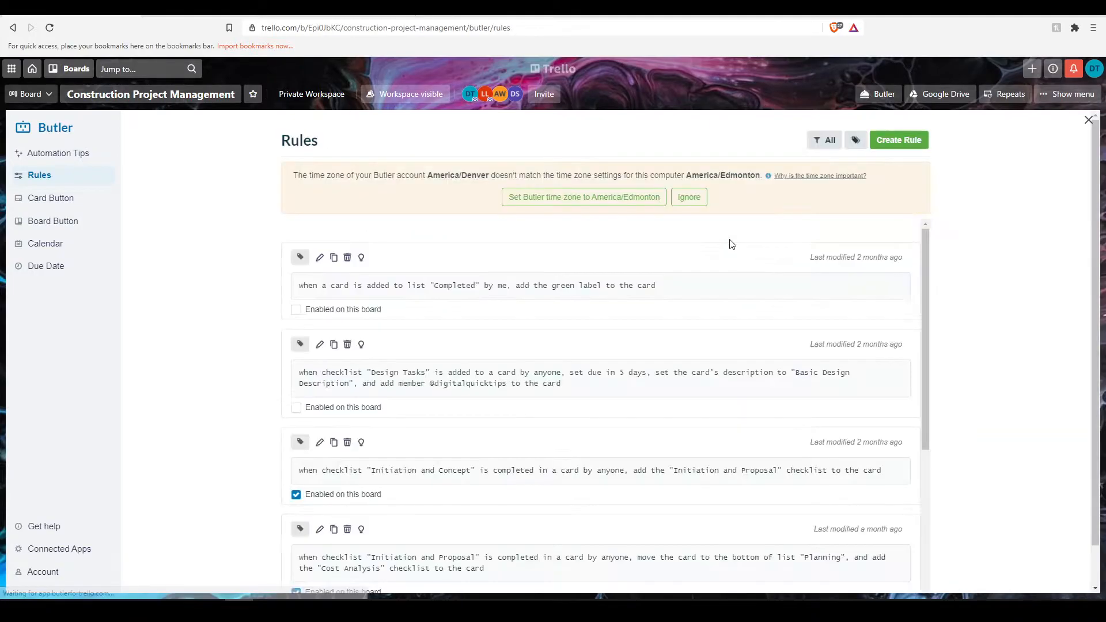
Create another rule triggered when the due date is marked as complete in a card by me
click(878, 141)
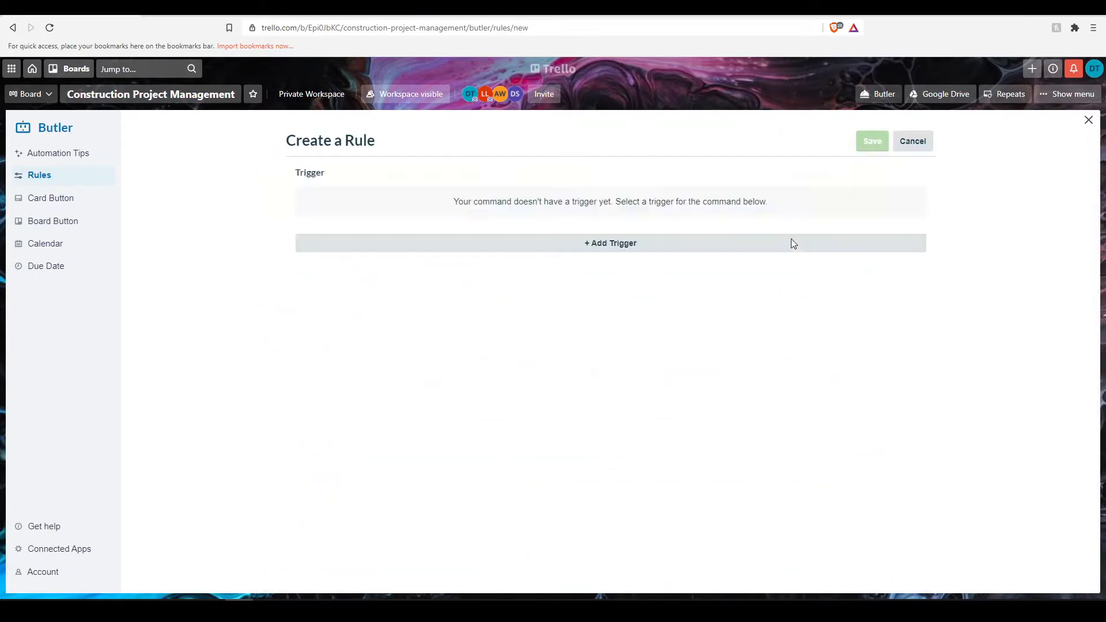
click(571, 252)
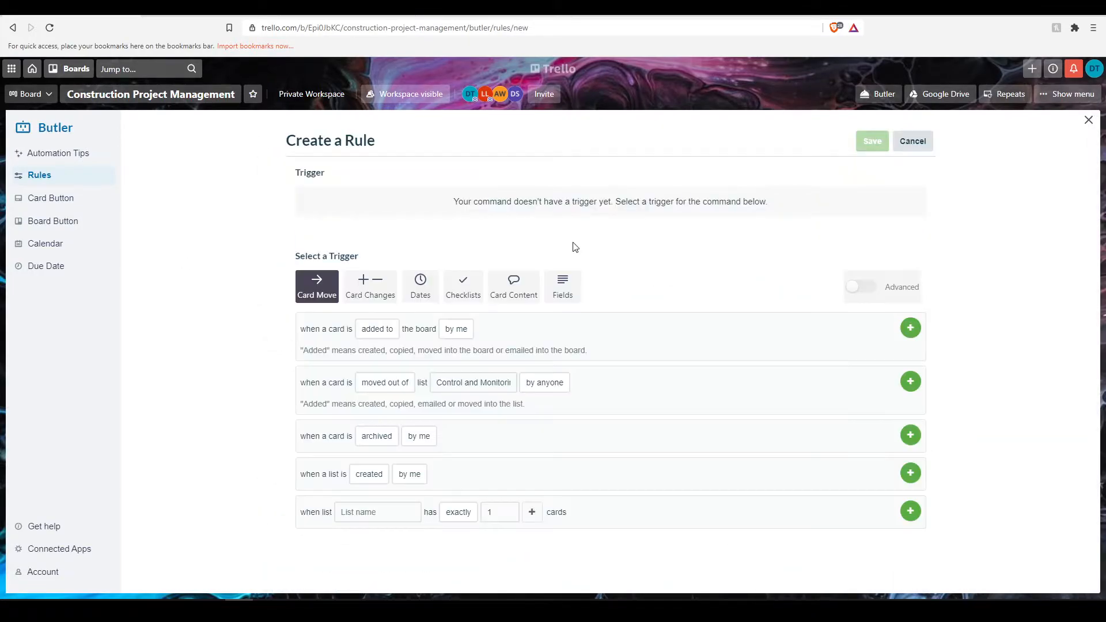
click(422, 294)
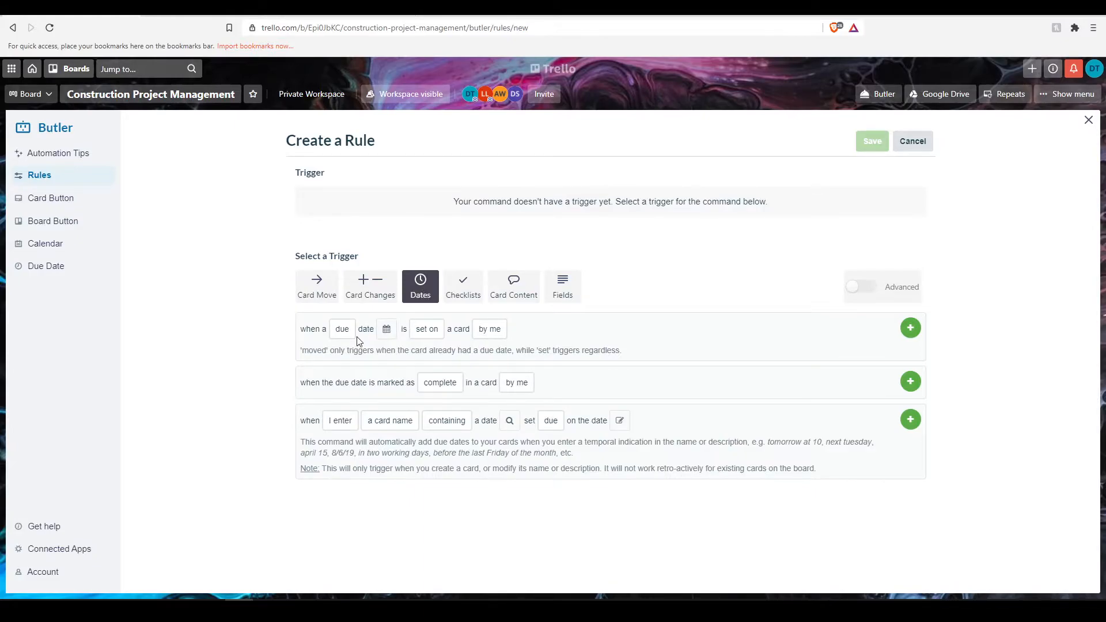
click(909, 387)
Add an action moving the card to the top of list "Completed CM", save the rule and return to the board
click(314, 337)
click(463, 376)
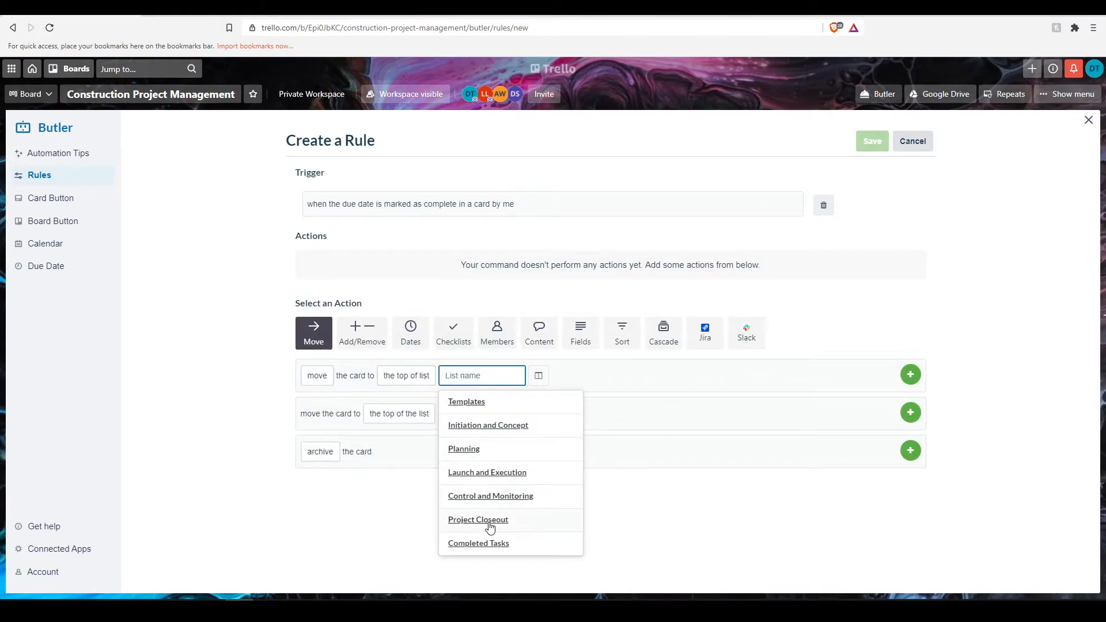
text(Completed CM)
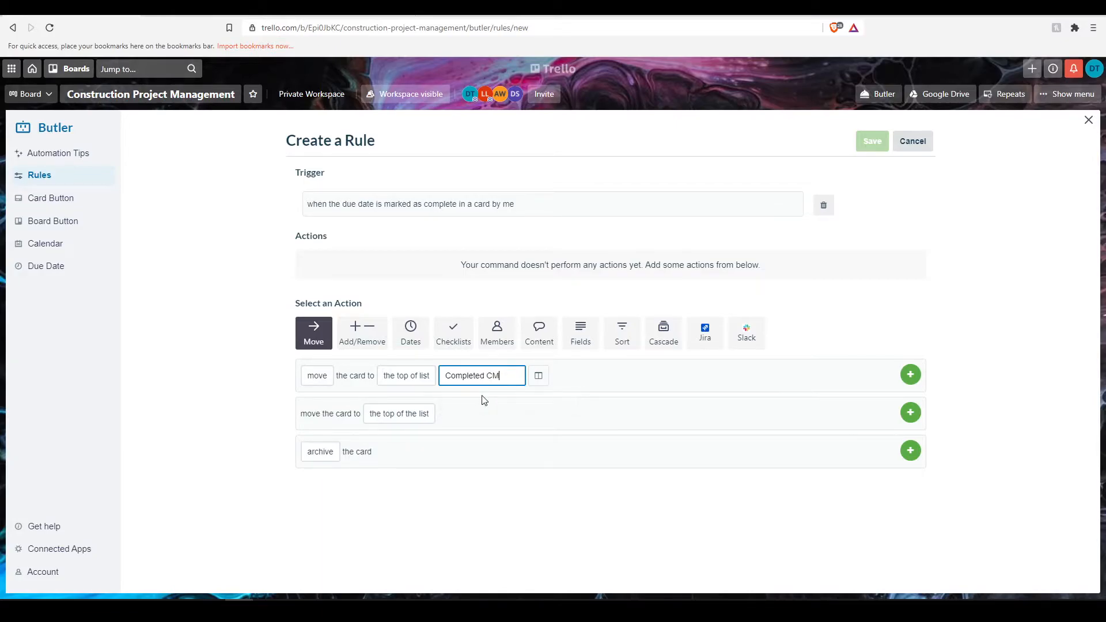
click(909, 374)
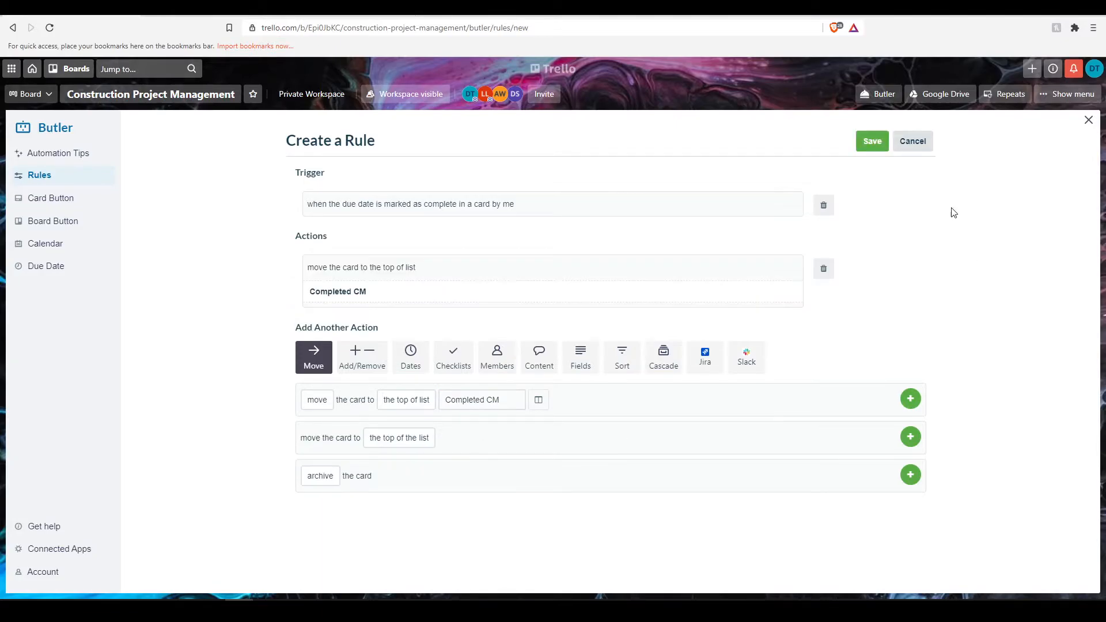
click(880, 146)
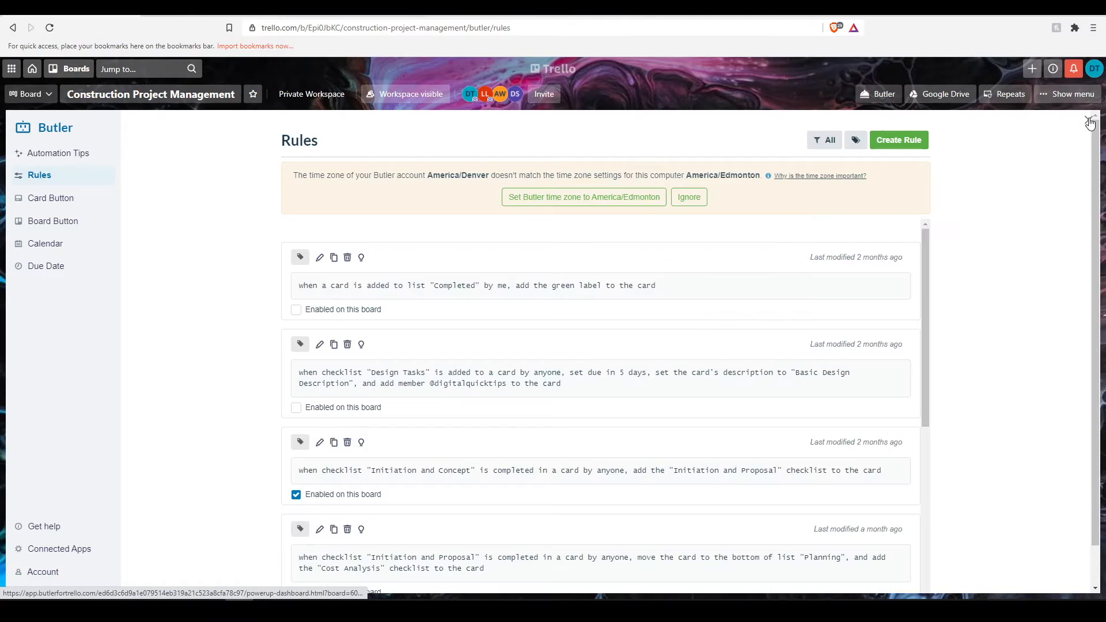
click(1088, 120)
drag(481, 596, 641, 596)
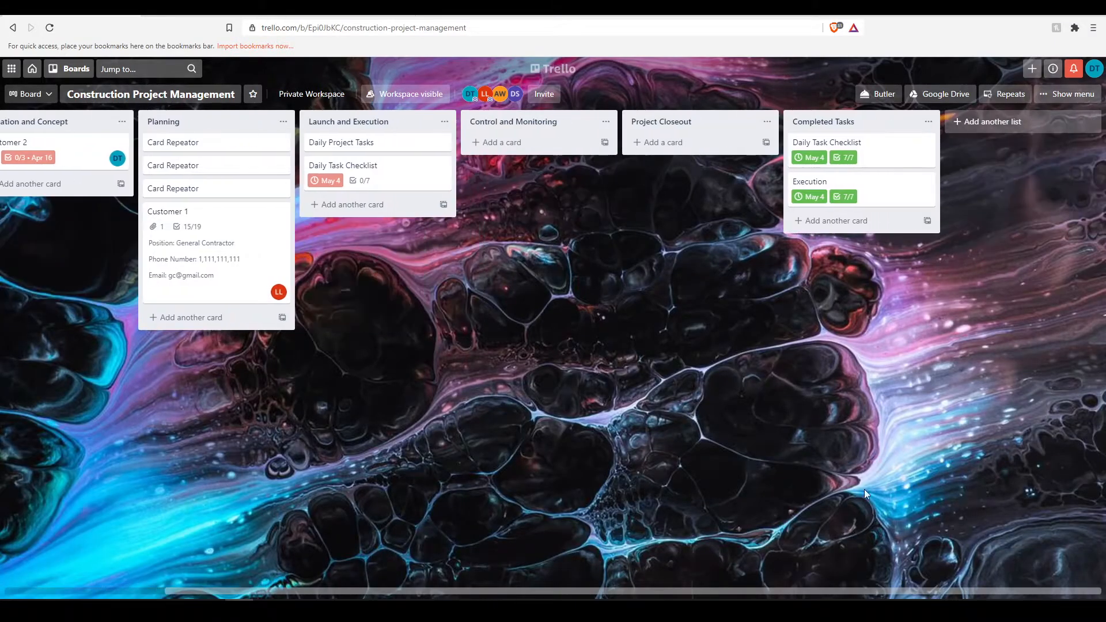
Add a new list titled "Completed CM" at the end of the board
click(995, 118)
text(Compelted)
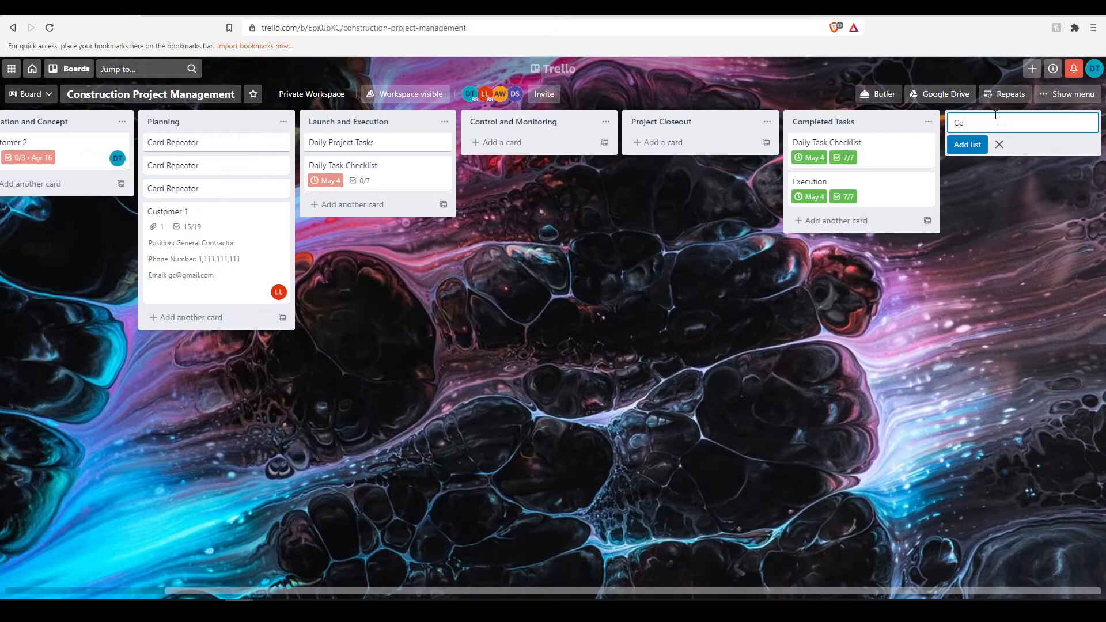
key(BackSpace)
key(BackSpace)
key(BackSpace)
text(leted CM)
click(959, 150)
click(334, 142)
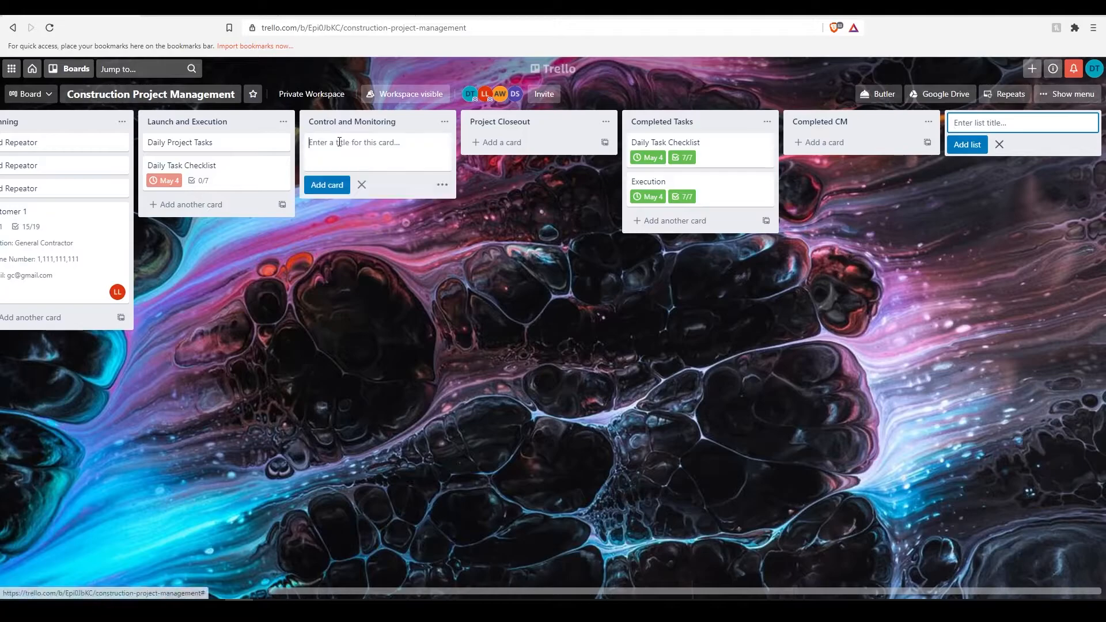
text(Control and Monti)
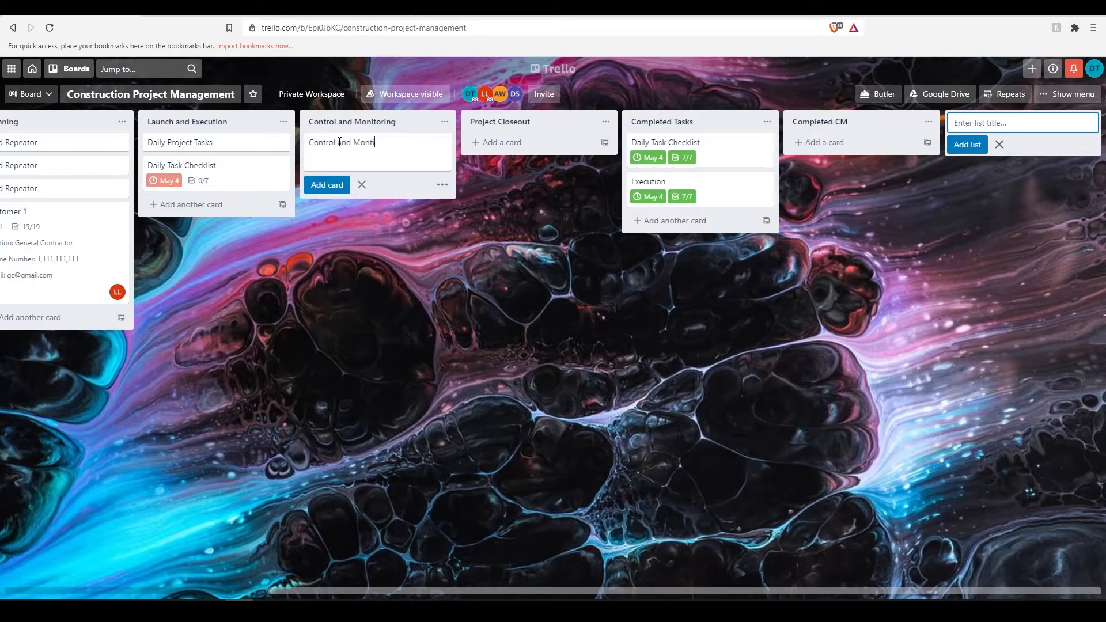
text(itoring Repeatoerr)
key(BackSpace)
key(BackSpace)
key(BackSpace)
text(r)
click(317, 191)
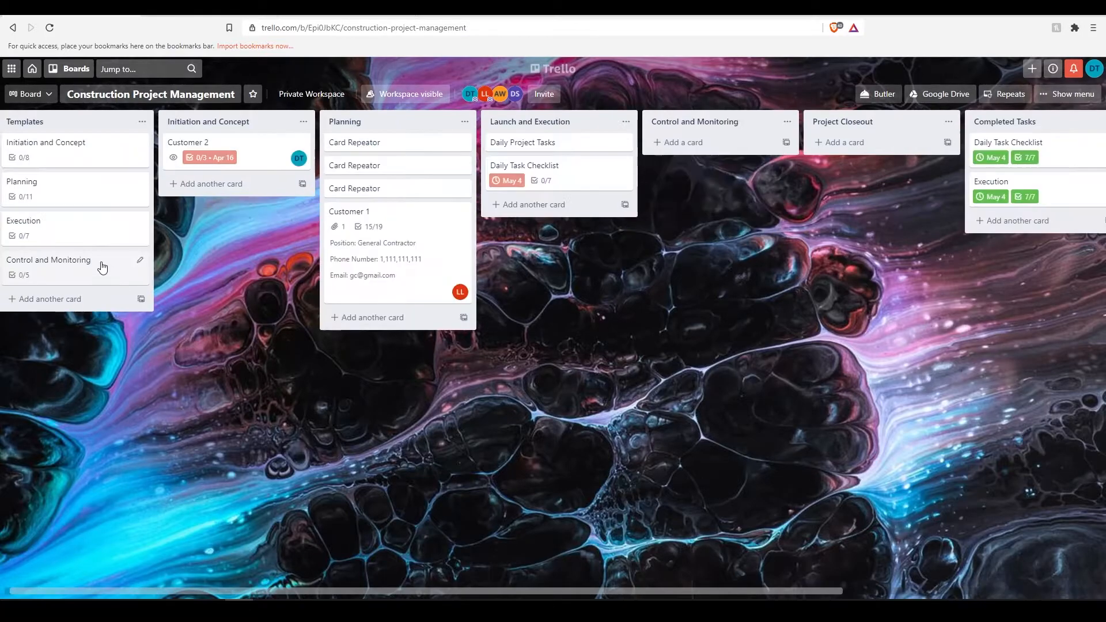
Copy the Control and Monitoring template card with its checklist into the Control and Monitoring list, and rename the copy "Control and Monitoring Repeator"
right_click(99, 261)
click(181, 364)
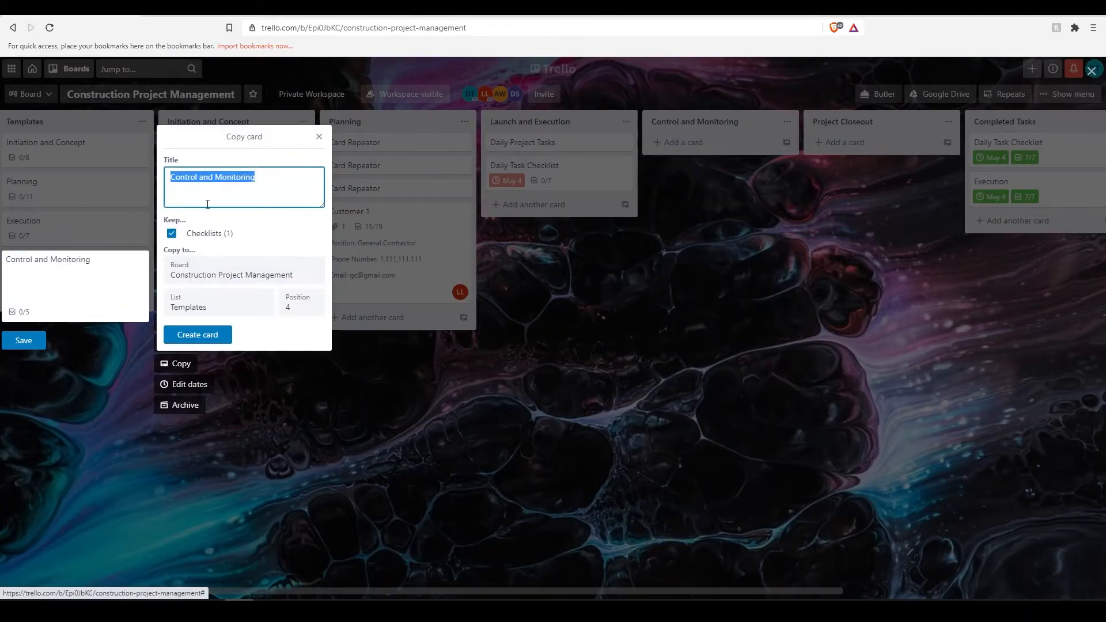
click(233, 281)
click(232, 298)
click(218, 307)
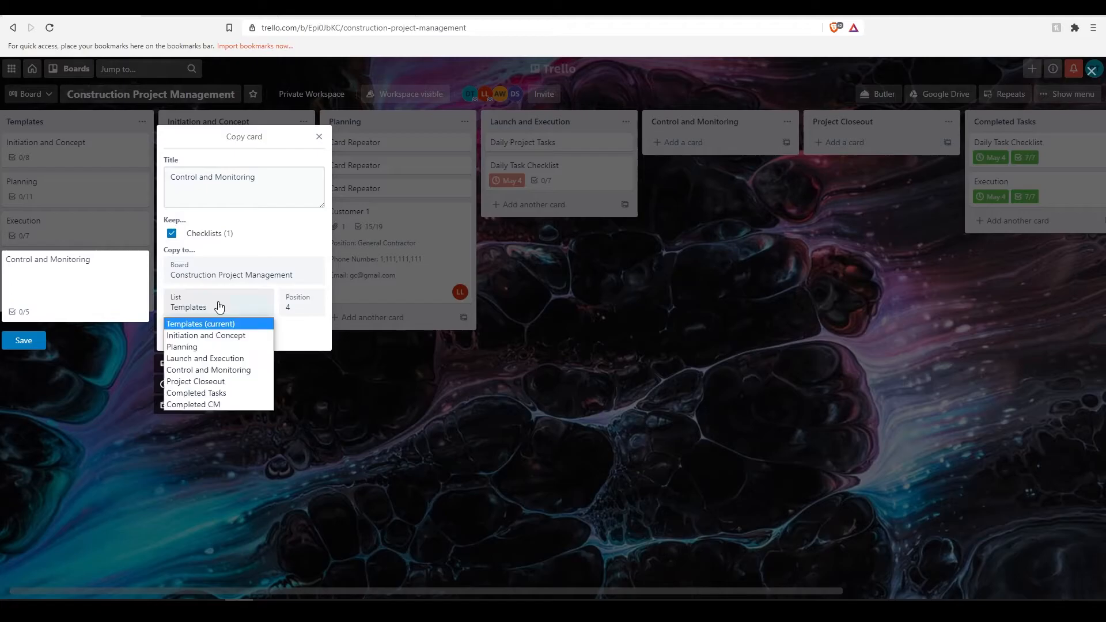
click(208, 370)
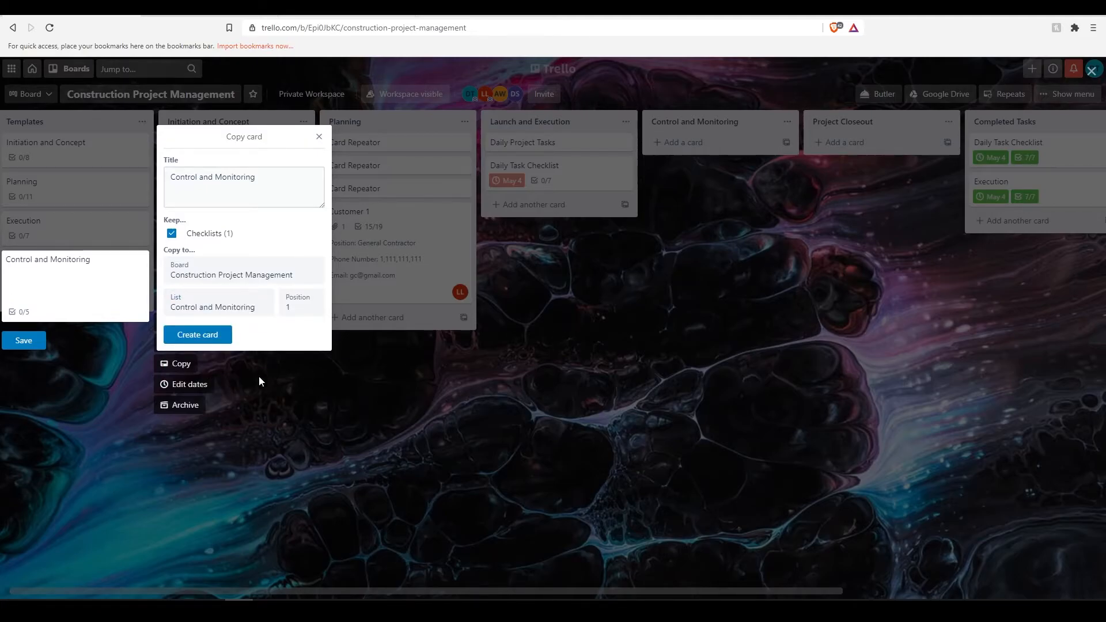
click(193, 334)
text(Repeator)
key(Return)
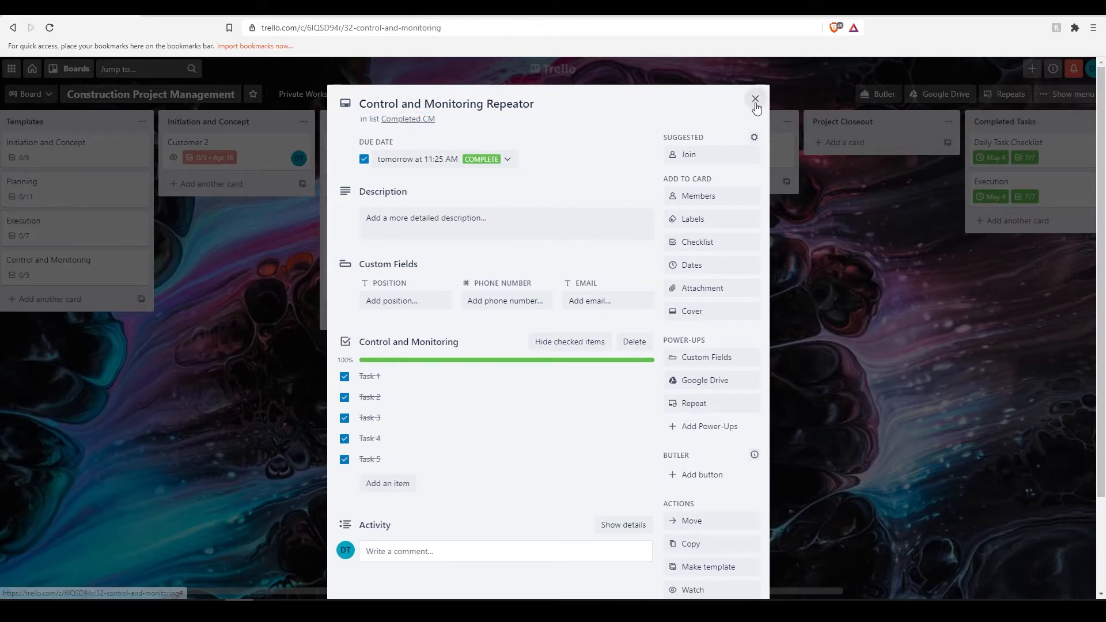
click(755, 99)
Check off Task 1 through Task 5 and mark the due date complete on the recreated Control and Monitoring Repeator card
click(737, 229)
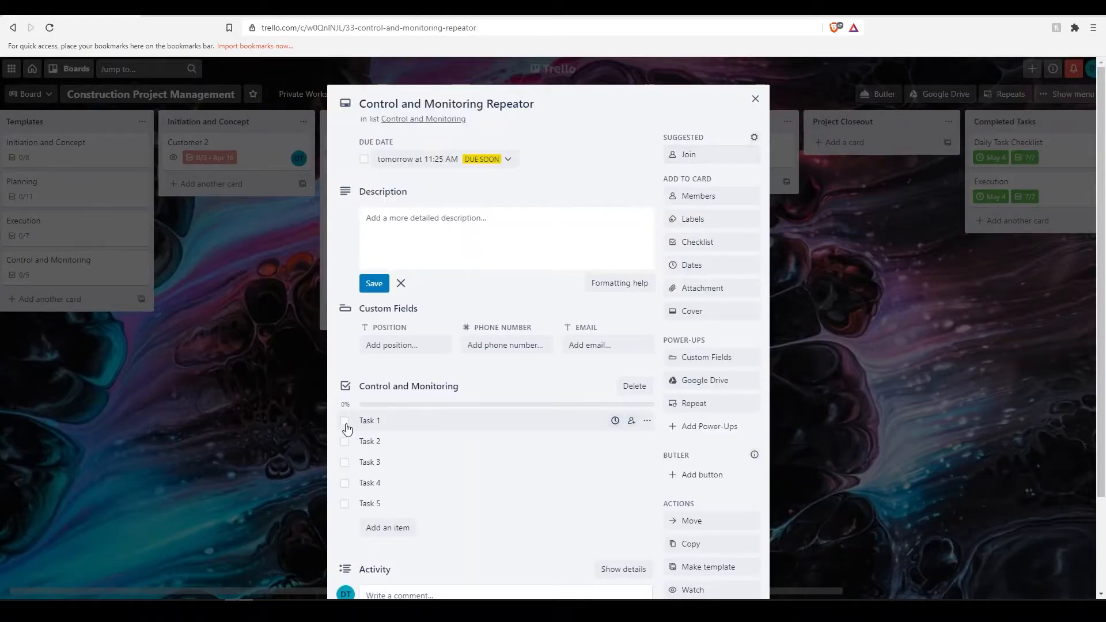
click(345, 422)
click(344, 439)
click(344, 419)
click(344, 398)
click(344, 459)
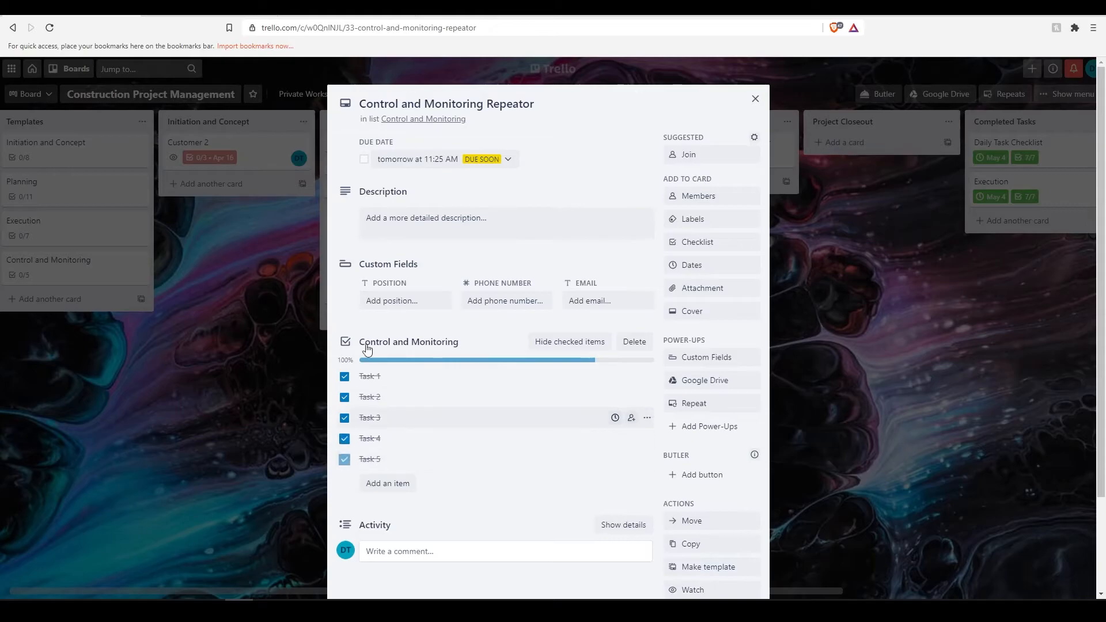
click(364, 159)
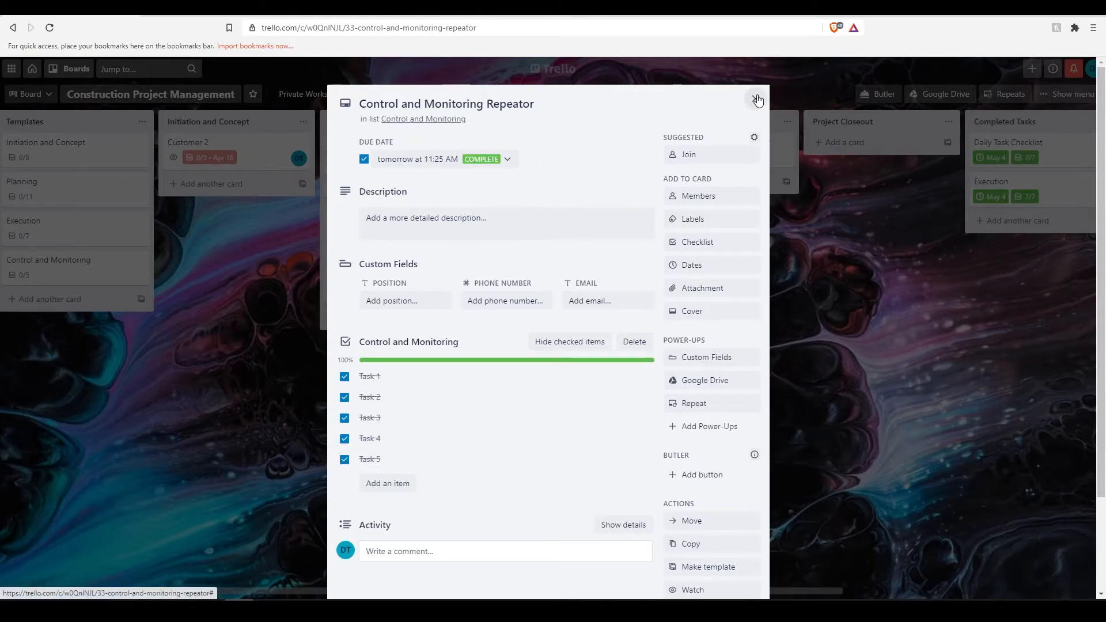
click(756, 99)
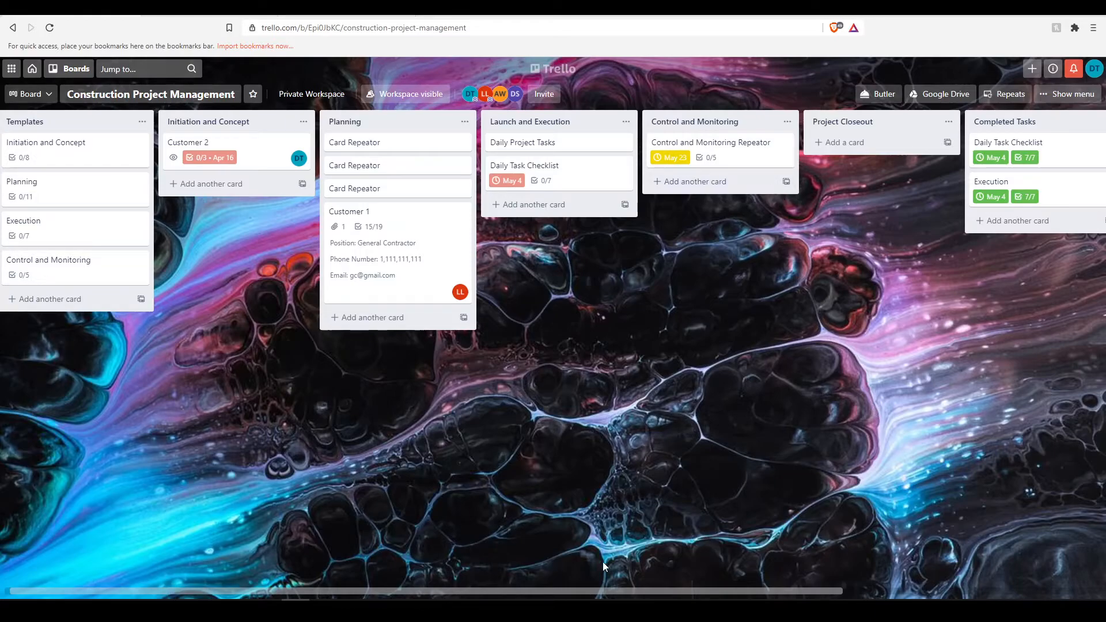
Assign the last listed board member to the new Control and Monitoring Repeator card in the Control and Monitoring list
drag(603, 593, 844, 572)
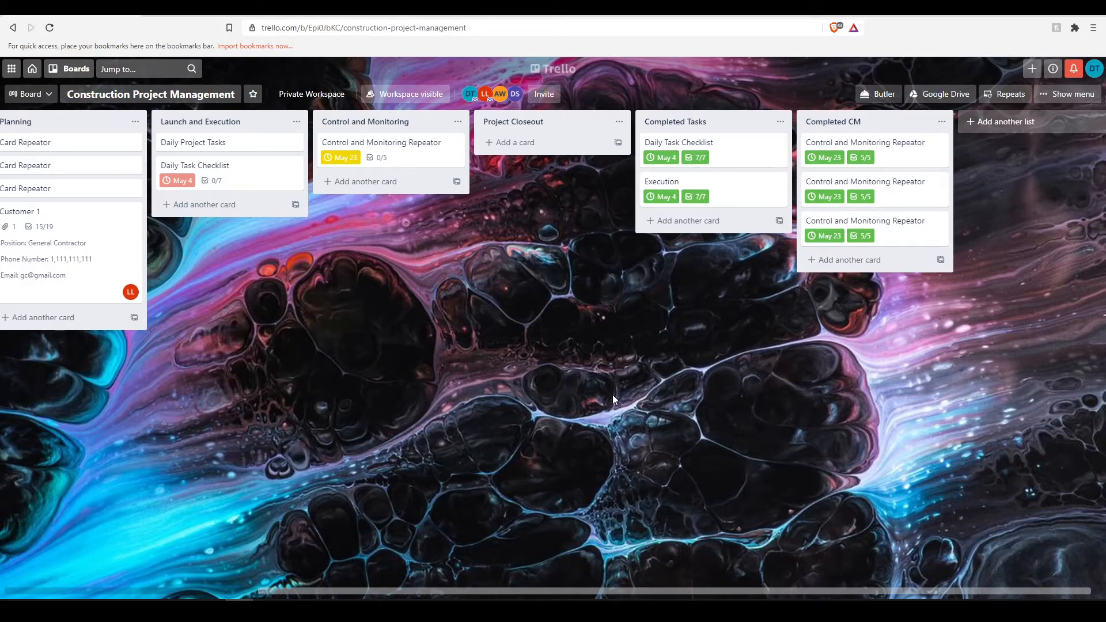
click(410, 144)
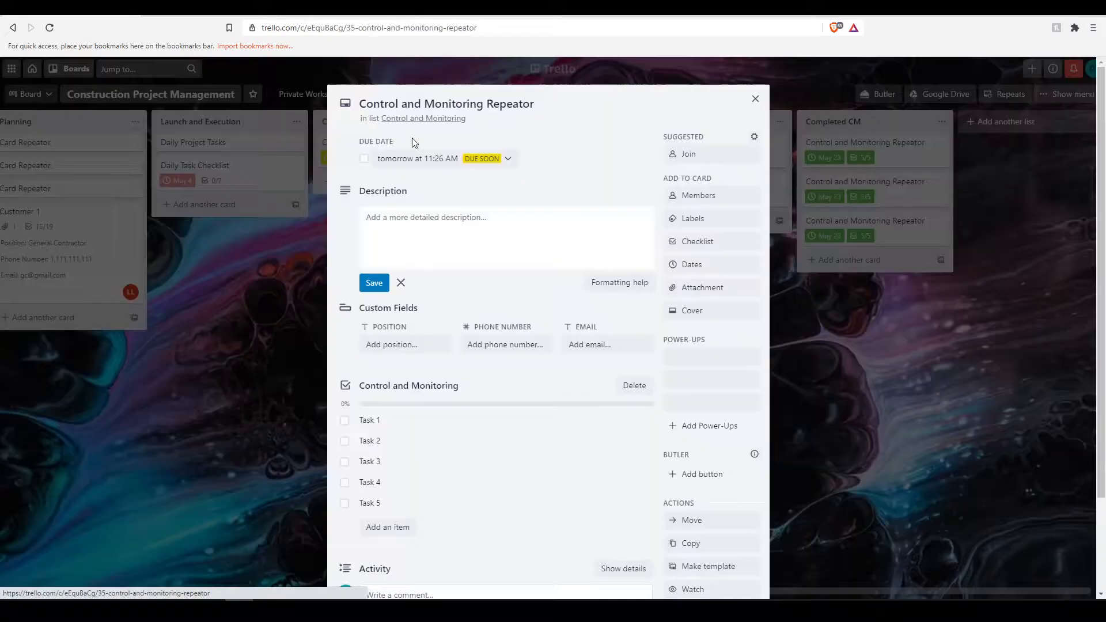
scroll(508, 374, down, 1)
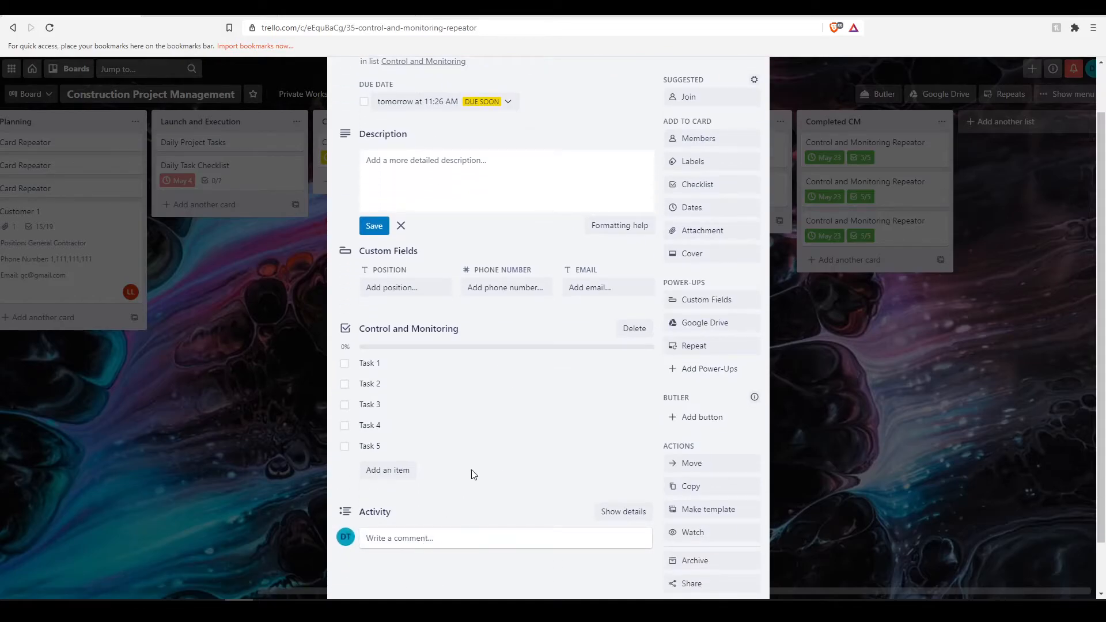
scroll(512, 425, up, 1)
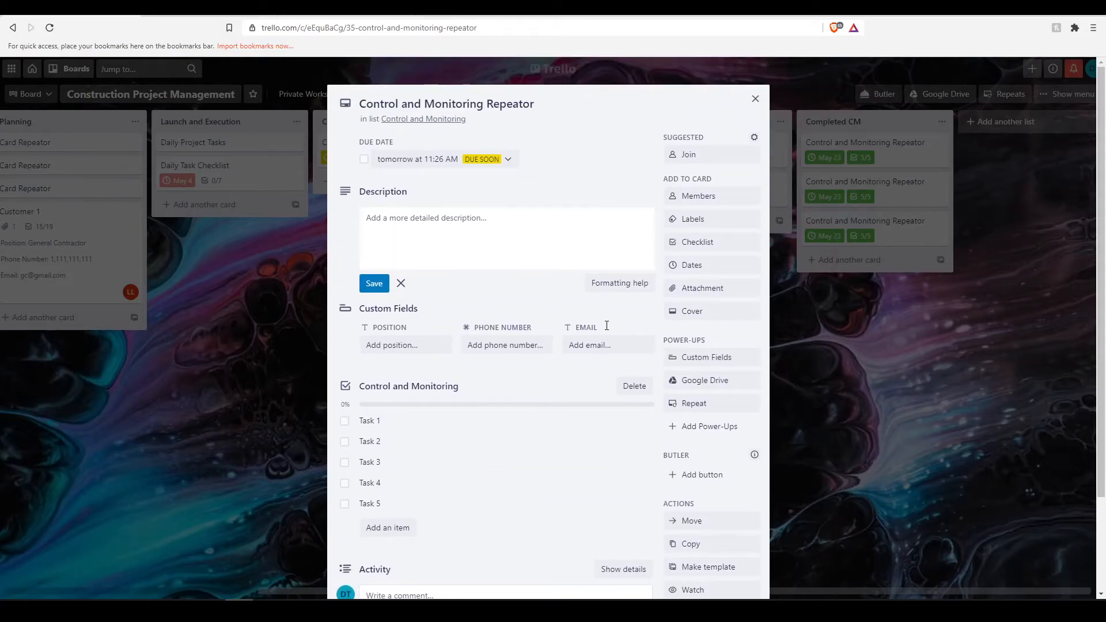
click(697, 201)
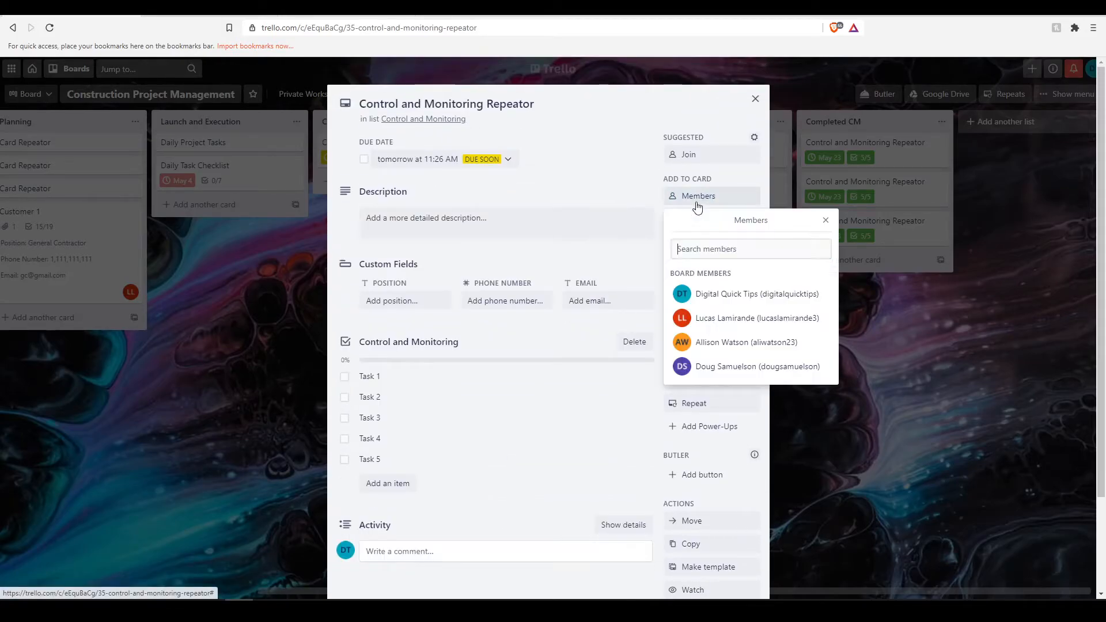
click(739, 366)
click(825, 220)
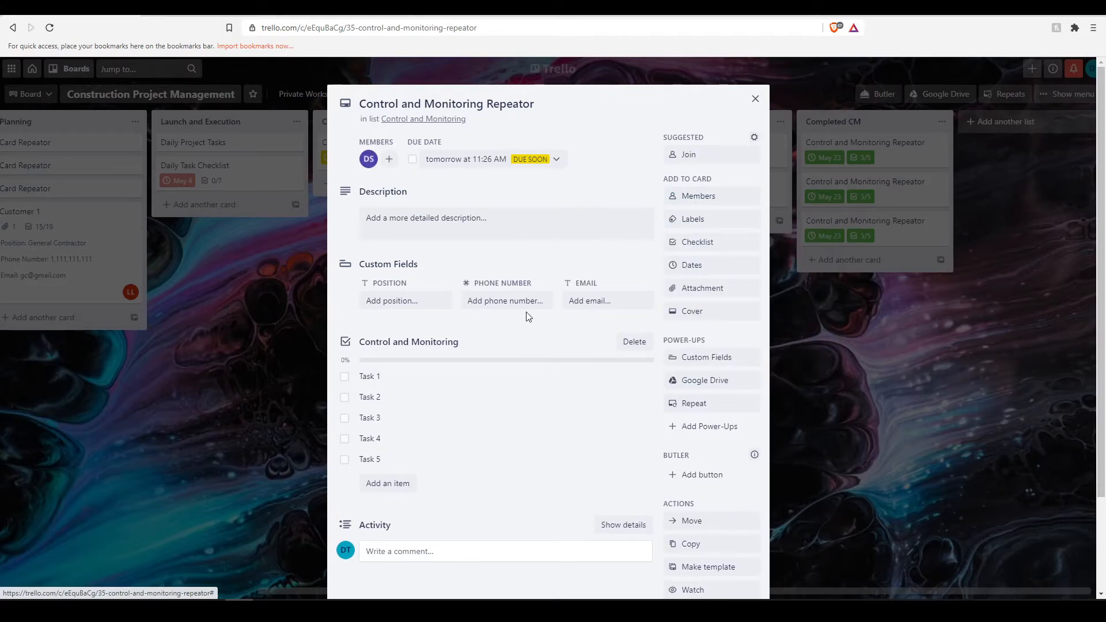
Post a comment on the card mentioning the assigned member with the text "issue on site needs to be resolved", and close the card
scroll(518, 309, down, 2)
scroll(409, 441, up, 1)
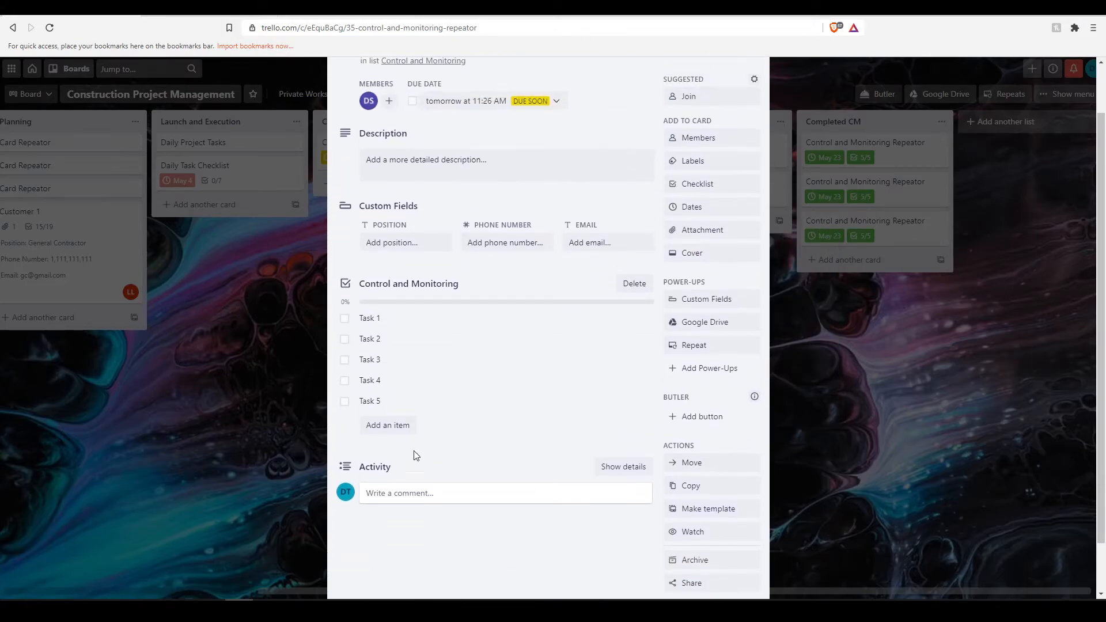
click(409, 494)
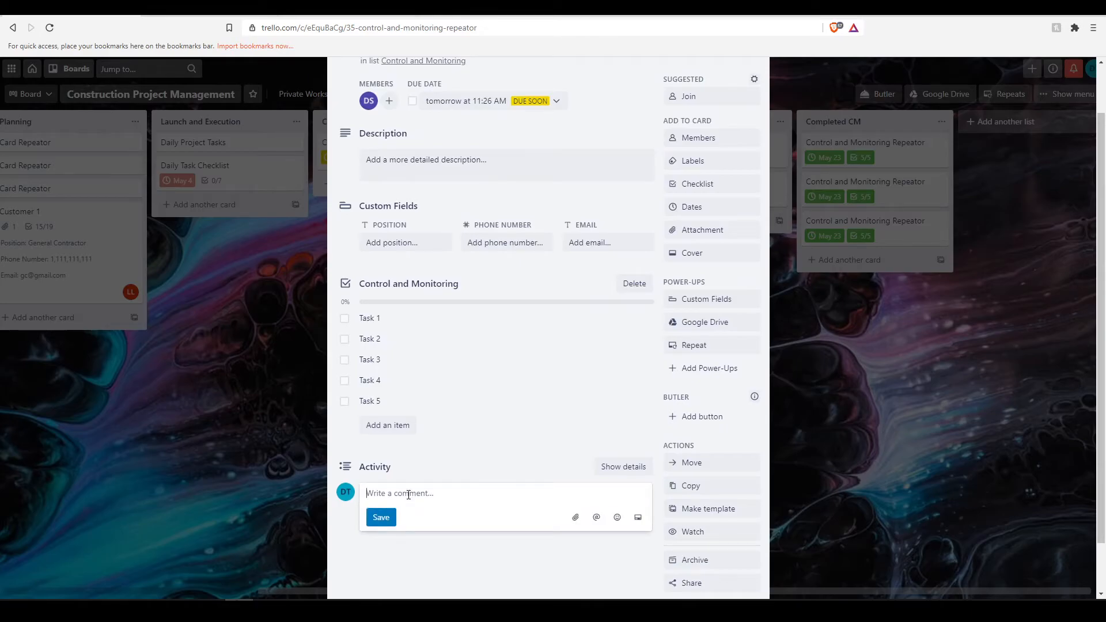
text(@doug)
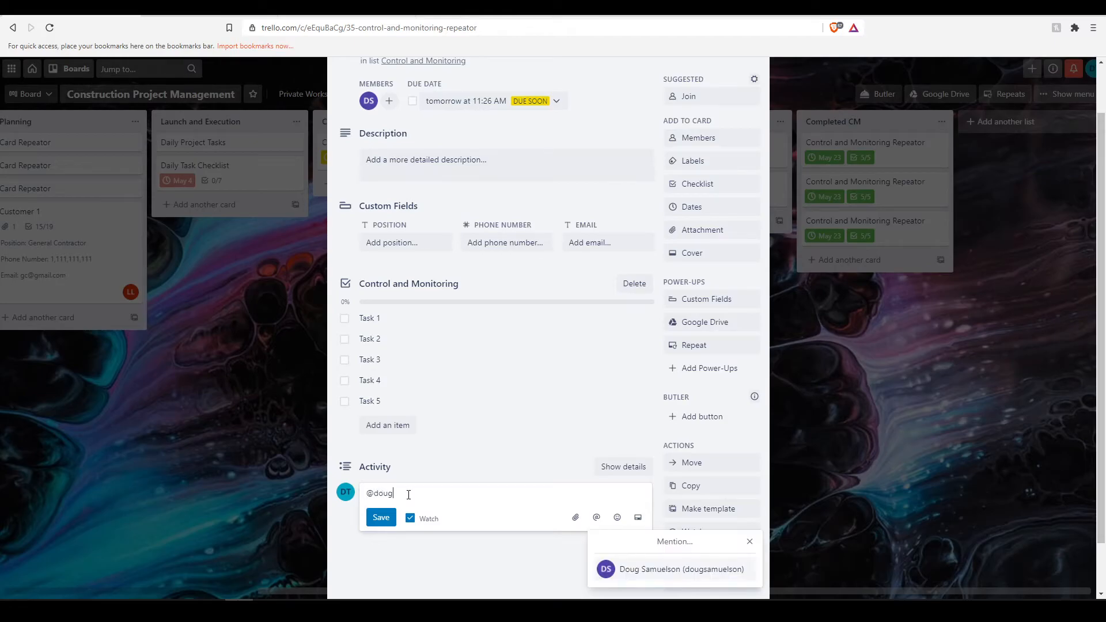
key(Return)
text(issue o)
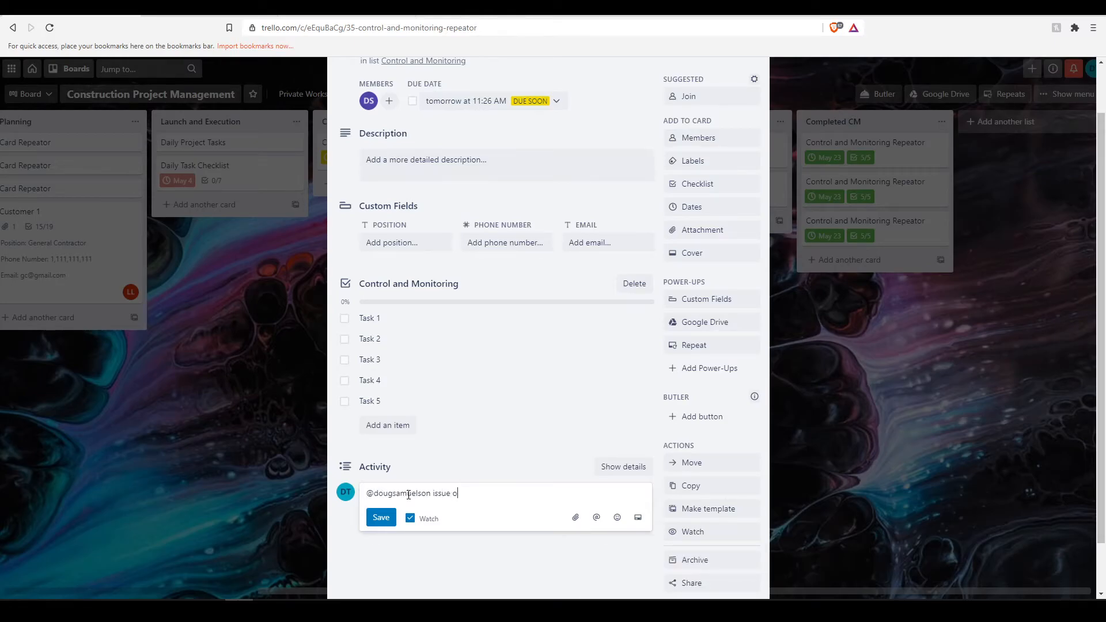
text(n site needs to be resolved)
key(Return)
click(373, 533)
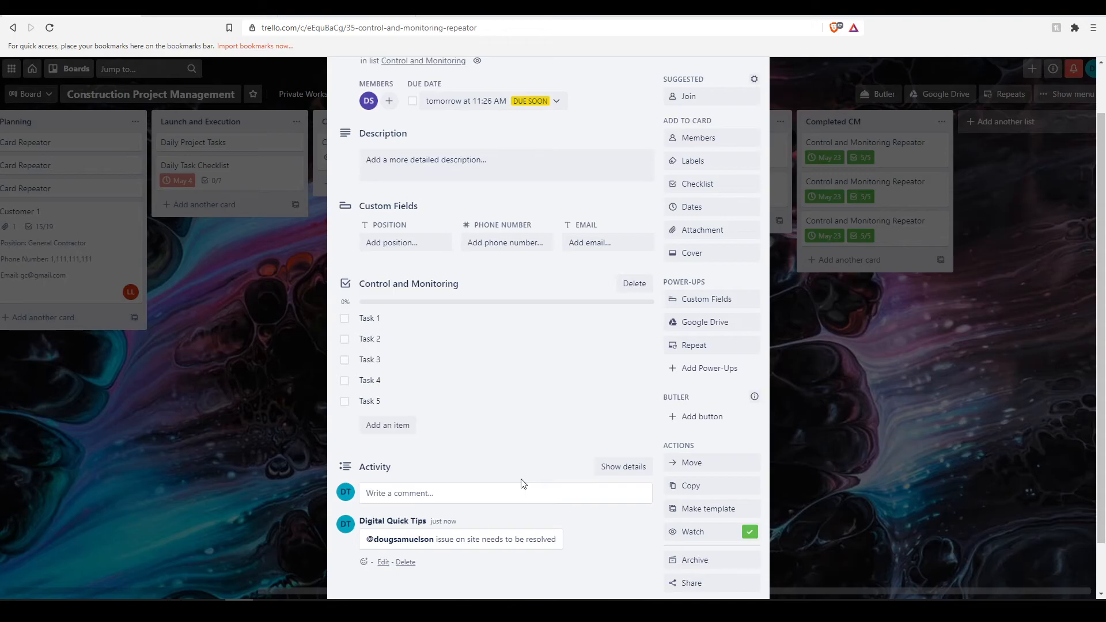
scroll(523, 483, up, 1)
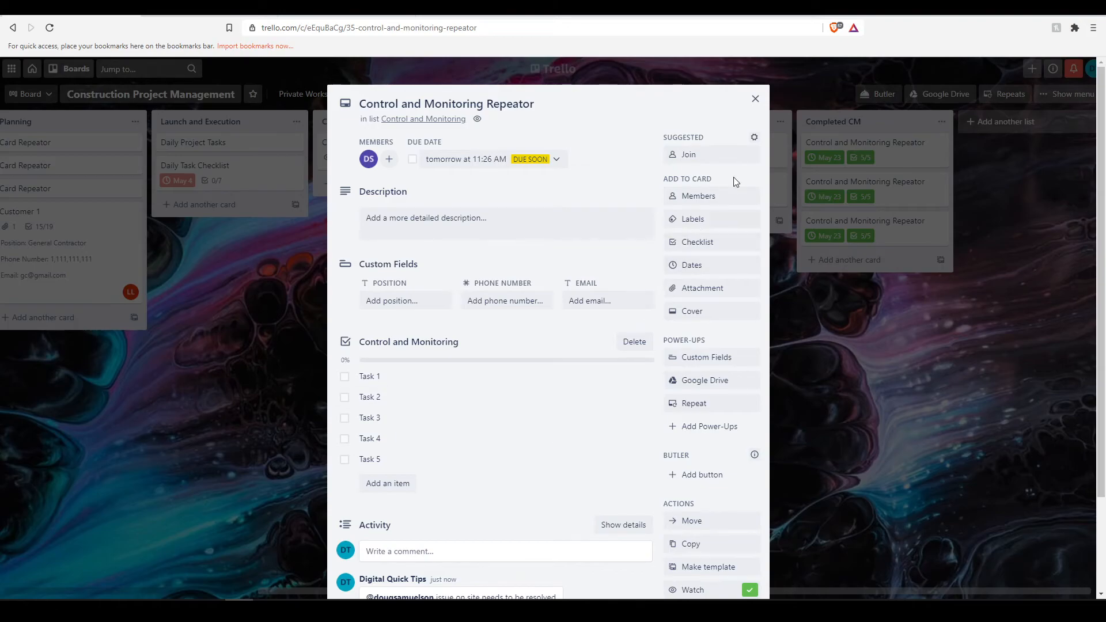
click(755, 98)
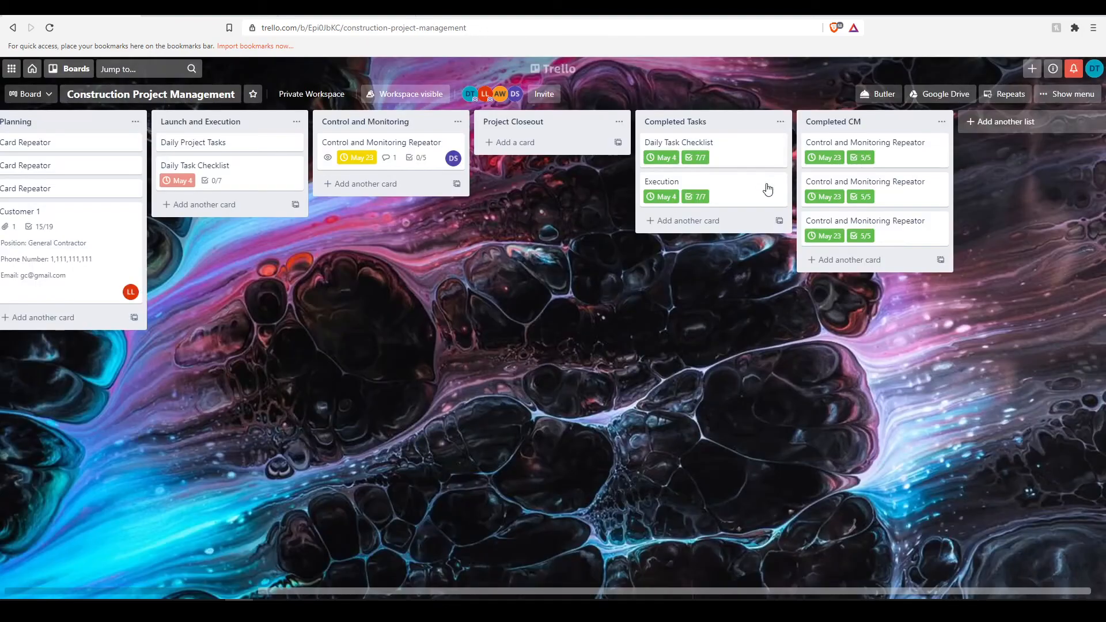
Mark the due date complete and check off all five tasks on the commented Control and Monitoring Repeator card, and check the Completed CM list
drag(548, 596, 293, 595)
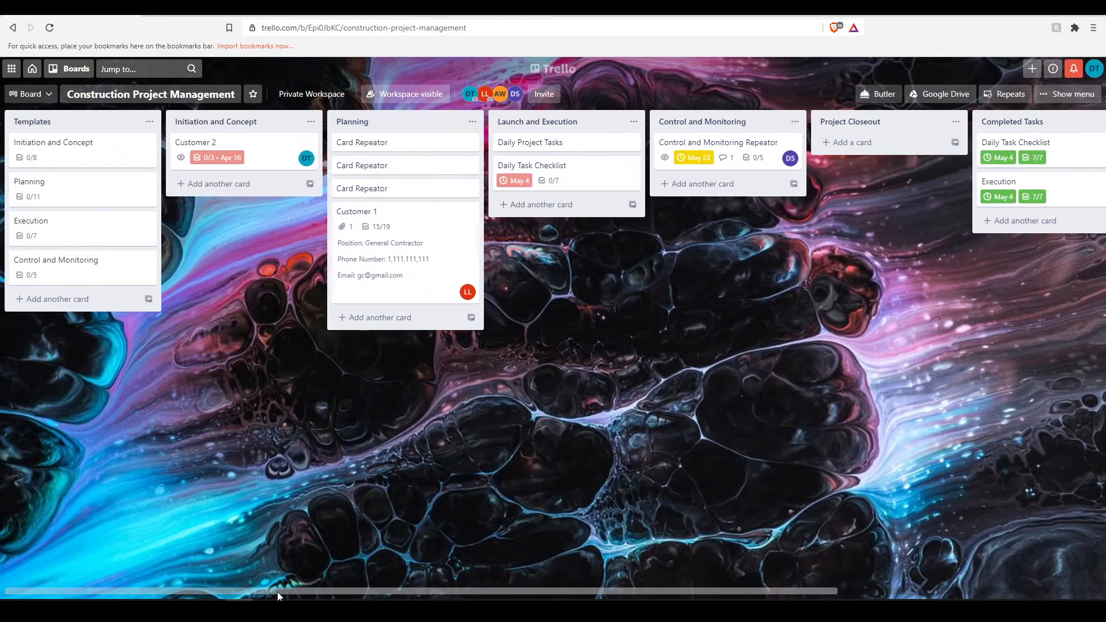
click(739, 151)
click(411, 160)
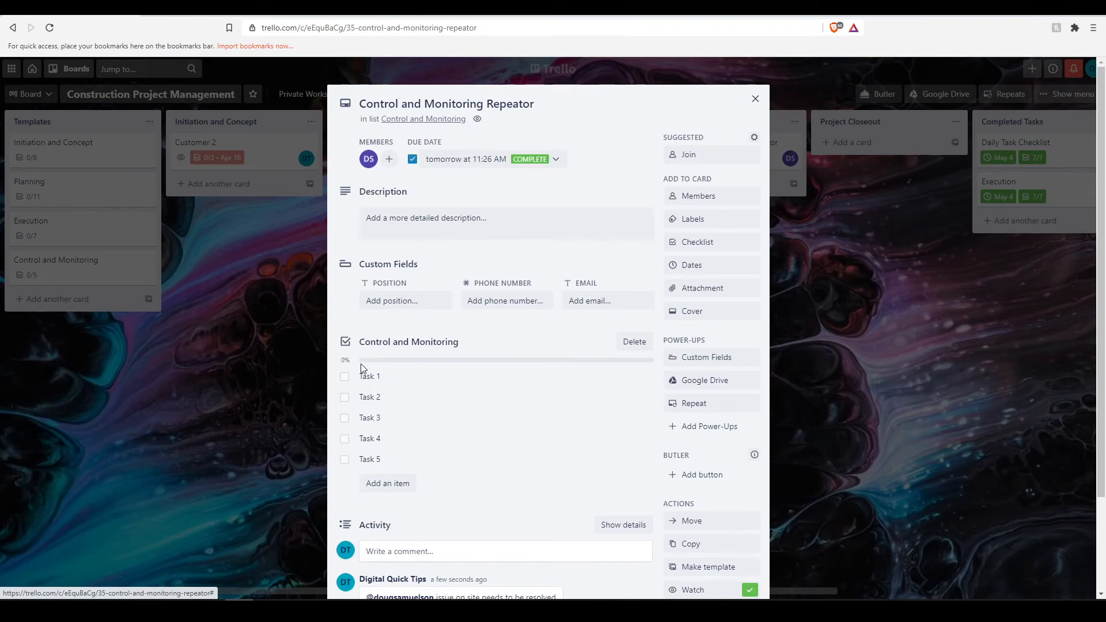
click(344, 376)
click(345, 396)
click(344, 417)
click(344, 439)
click(345, 461)
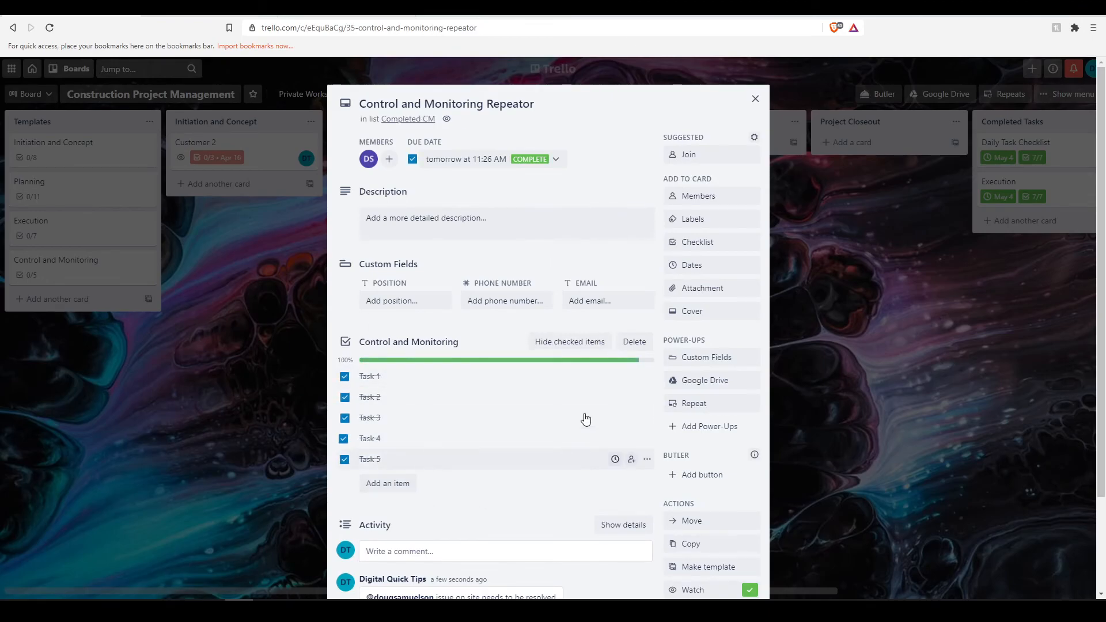
click(755, 98)
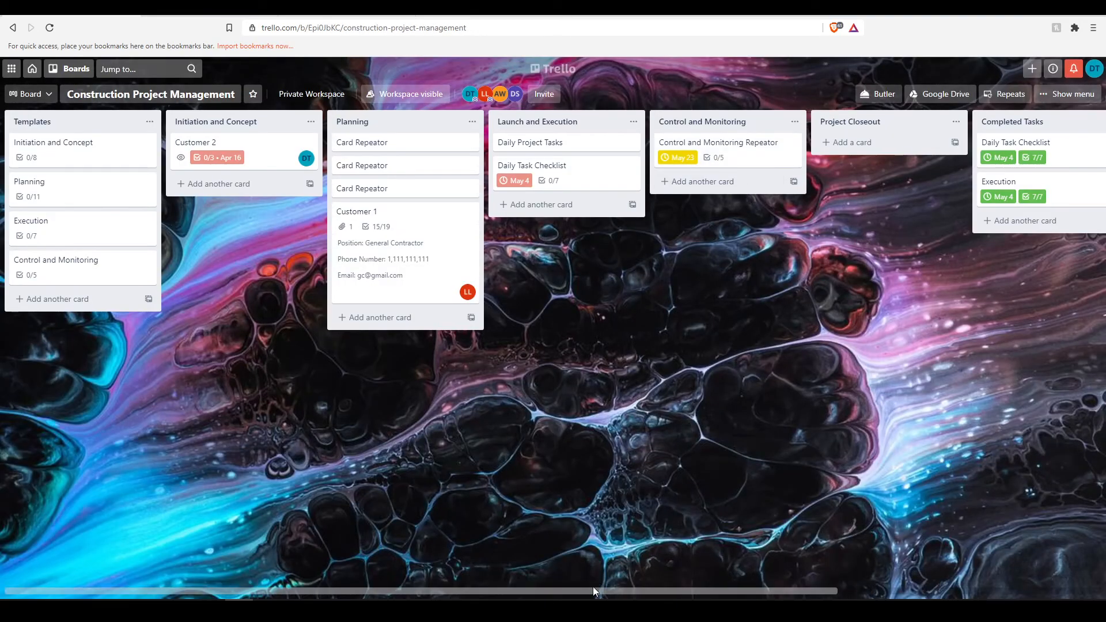
drag(655, 590, 911, 399)
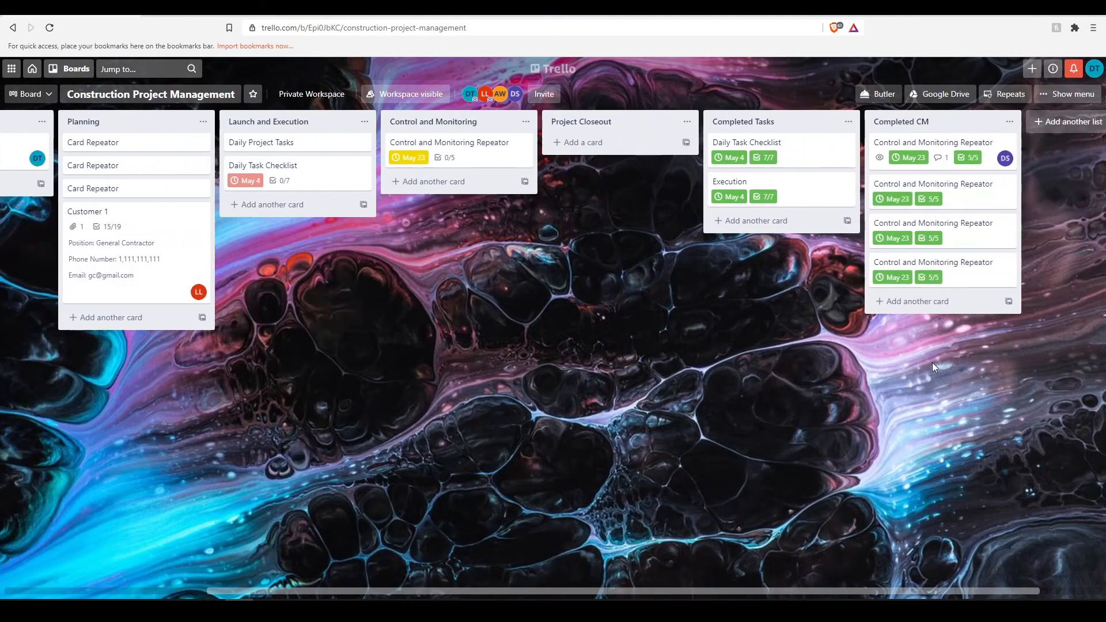